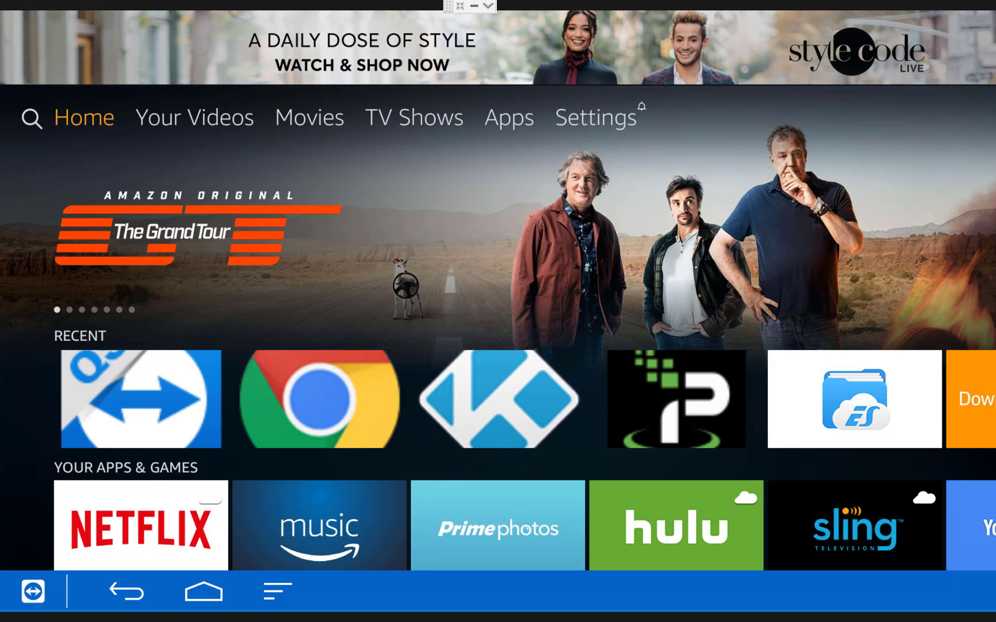
Go to the Settings section of the Fire TV home screen
key("Right")
key("Right")
key("Right")
key("Right")
key("Right")
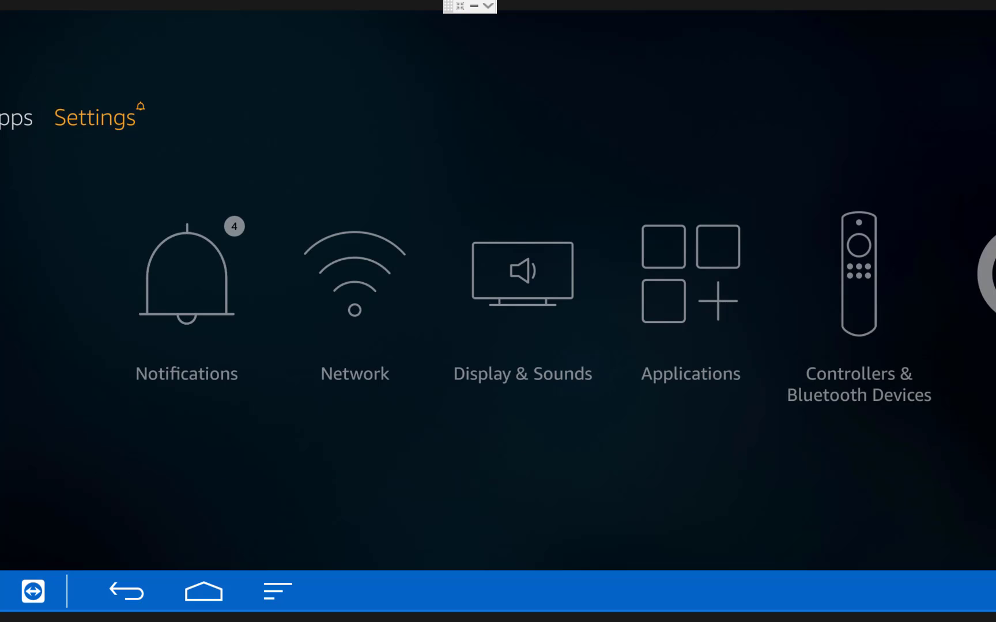
Open the Device category of the Fire TV settings
key("Down")
key("Right")
key("Right")
key("Right")
key("Right")
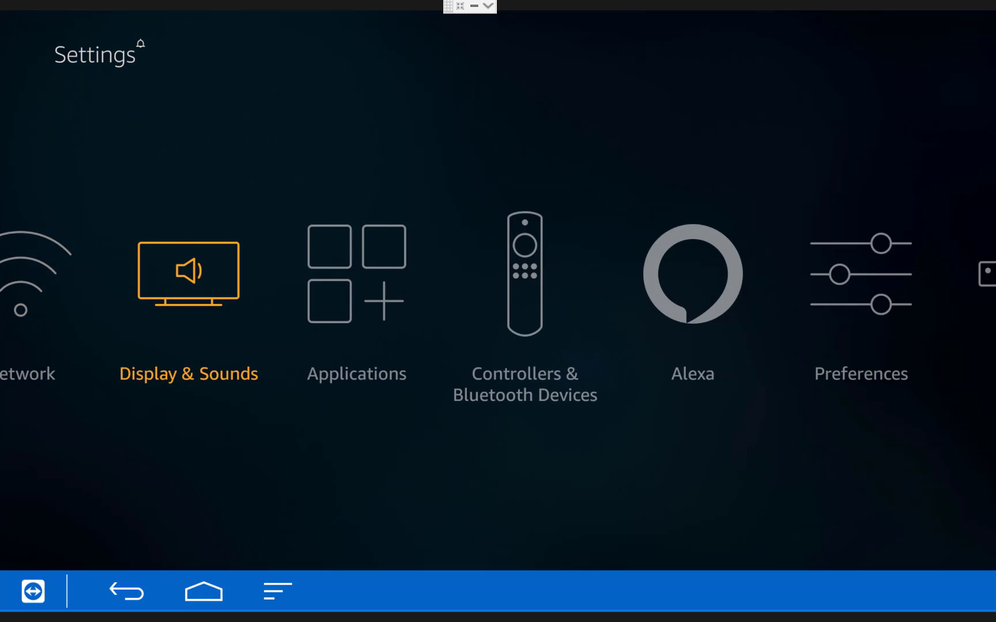
key("Right")
key("Right")
key("Right")
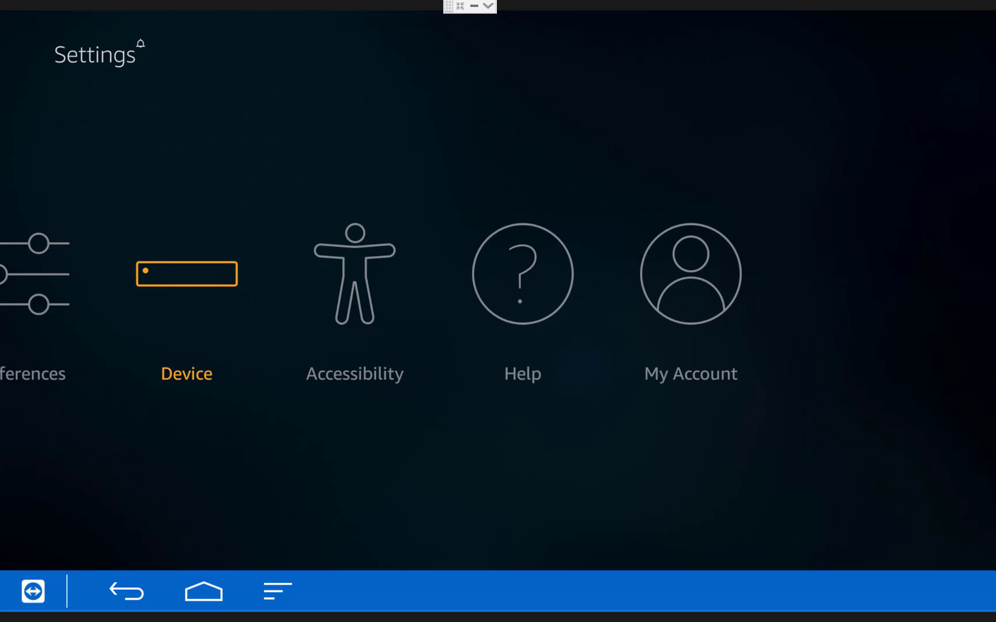
key("Return")
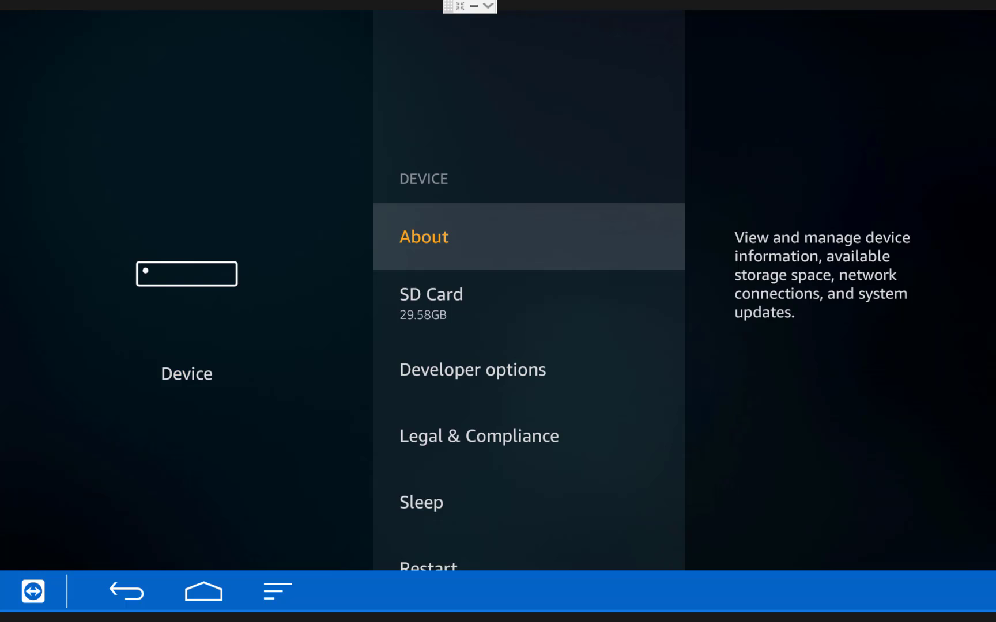
Open the developer options and check the ADB debugging and Apps from Unknown Sources settings
key("Down")
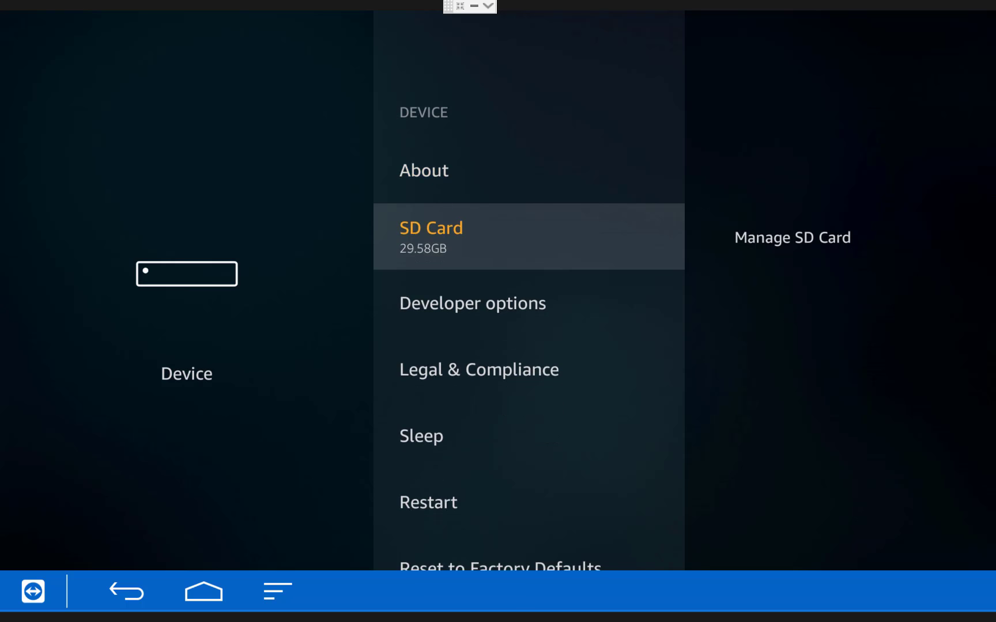
key("Down")
key("Return")
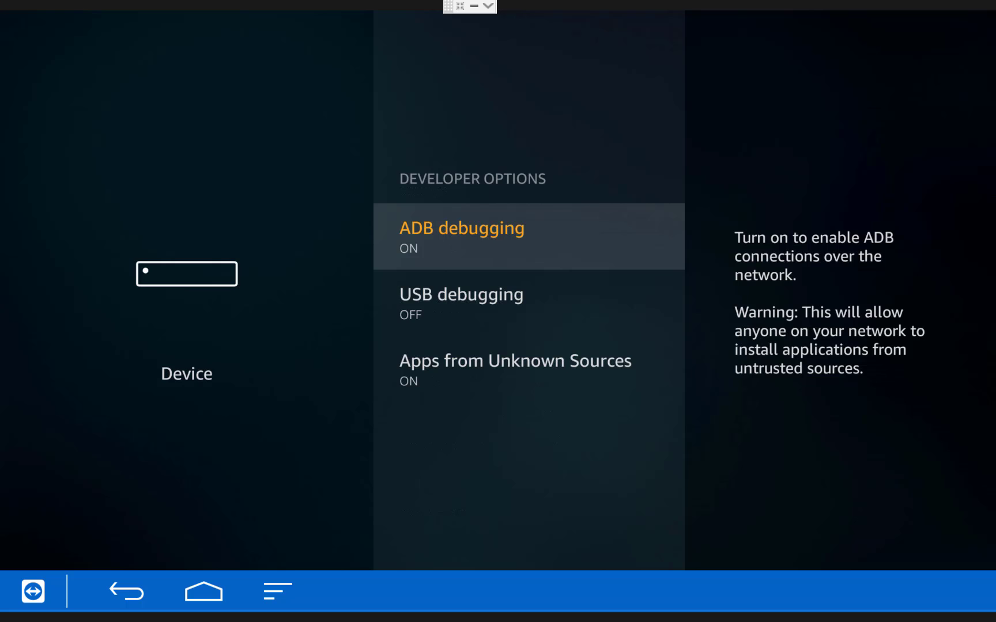
key("Down")
key("Down")
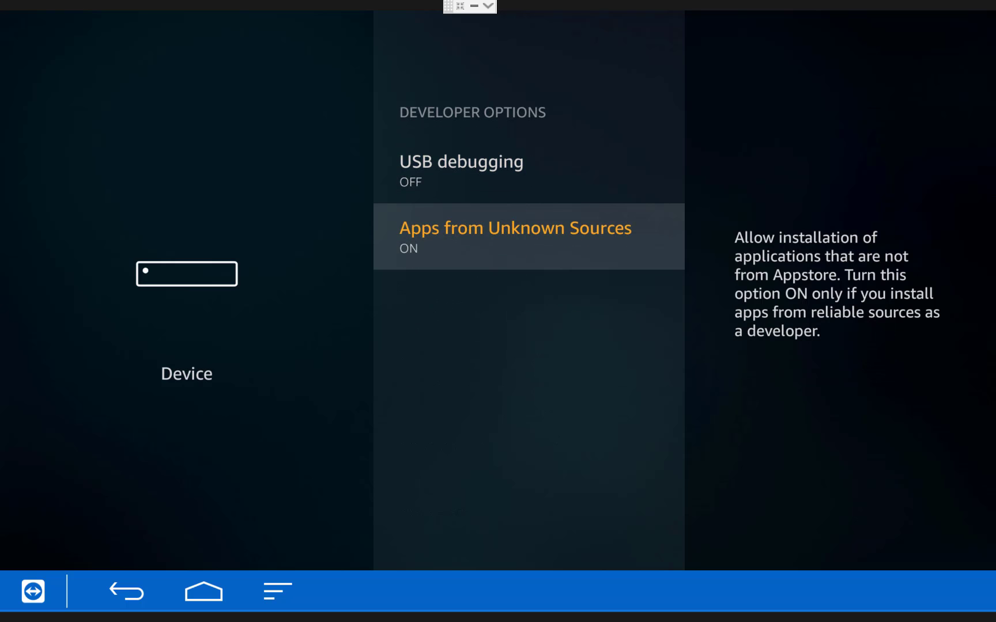
key("Up")
key("Up")
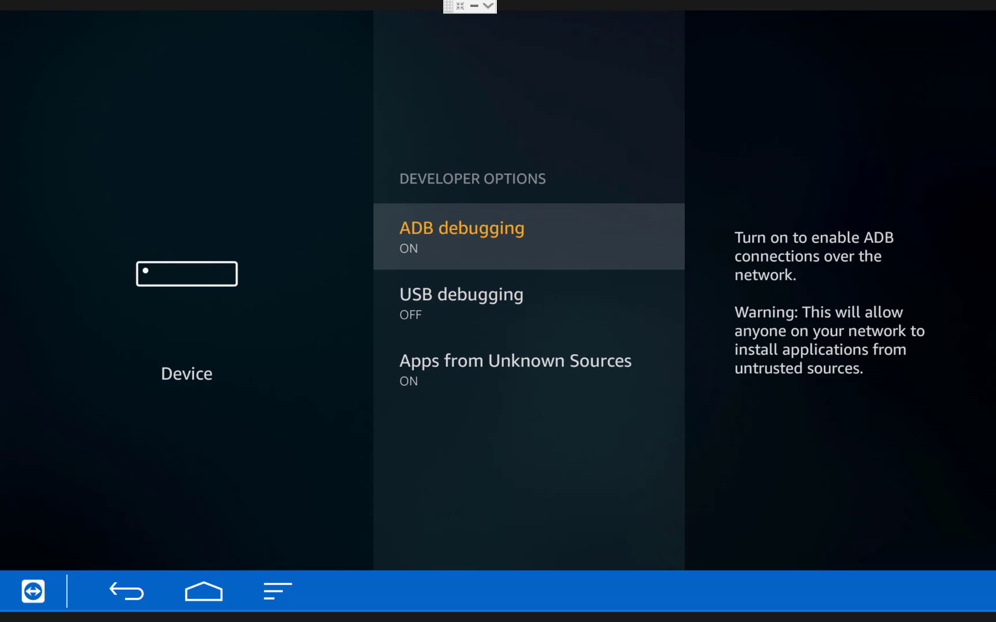
Leave the developer options and open the device's About section to look up its network information
key("Escape")
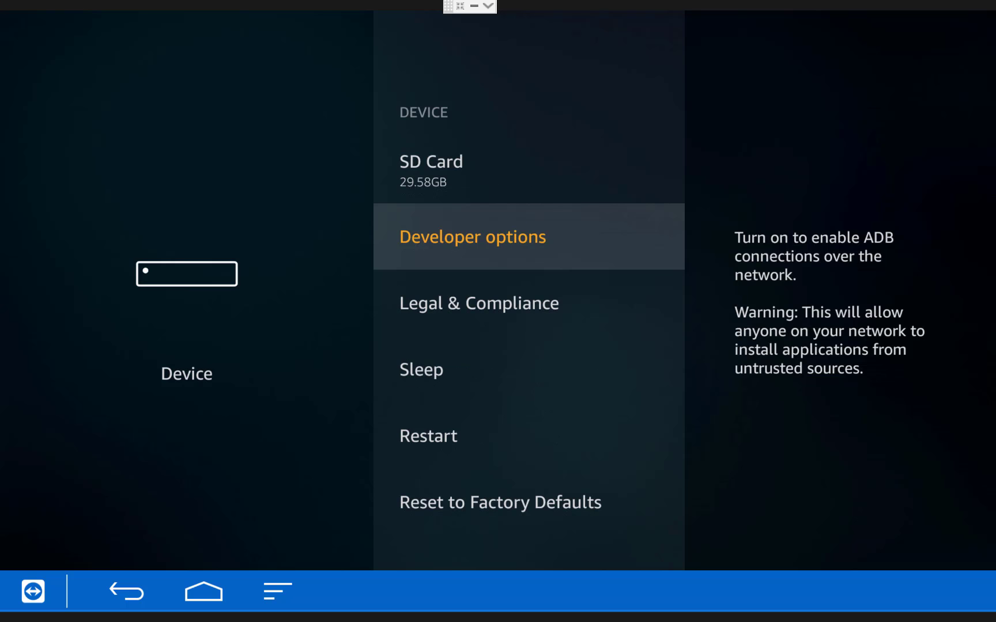
key("Up")
key("Up")
key("Return")
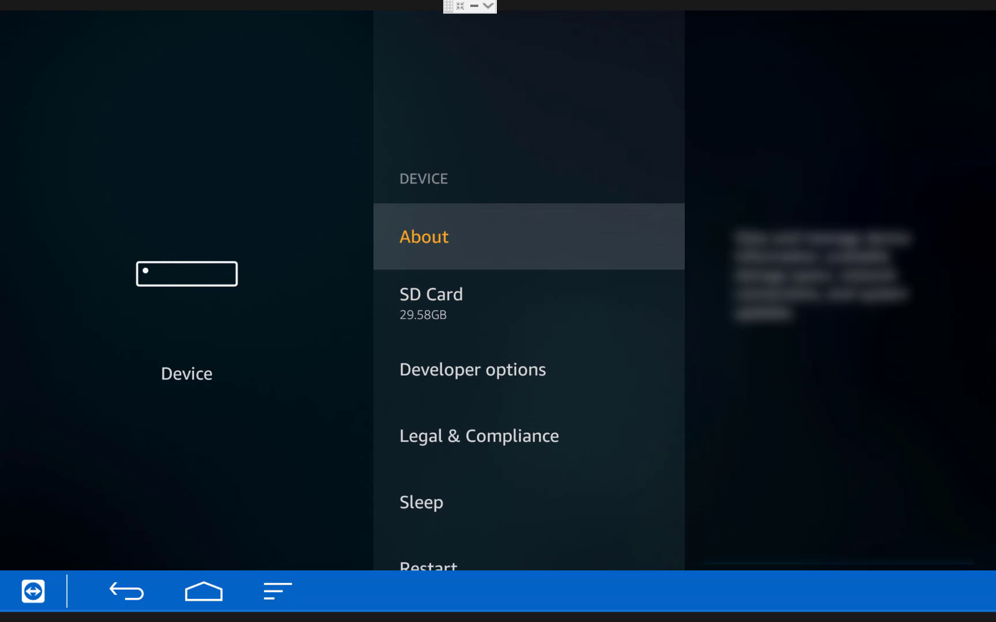
key("Down")
key("Down")
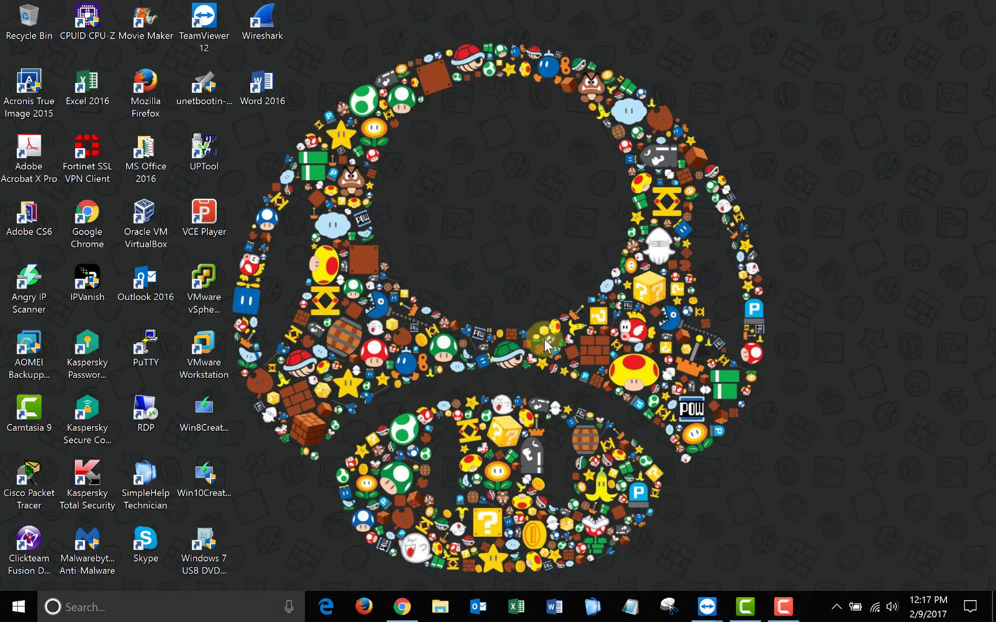
Switch to Chrome on the Windows computer and open mytechjam.com/index.php/aftv-nintendo/
left_click(402, 607)
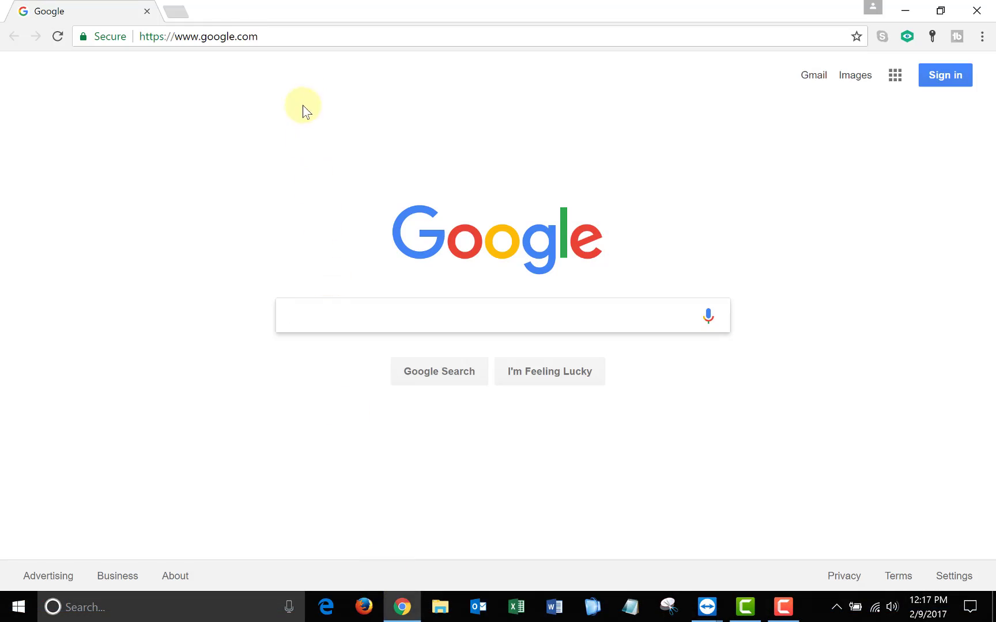
left_click(316, 42)
type("mytechjam")
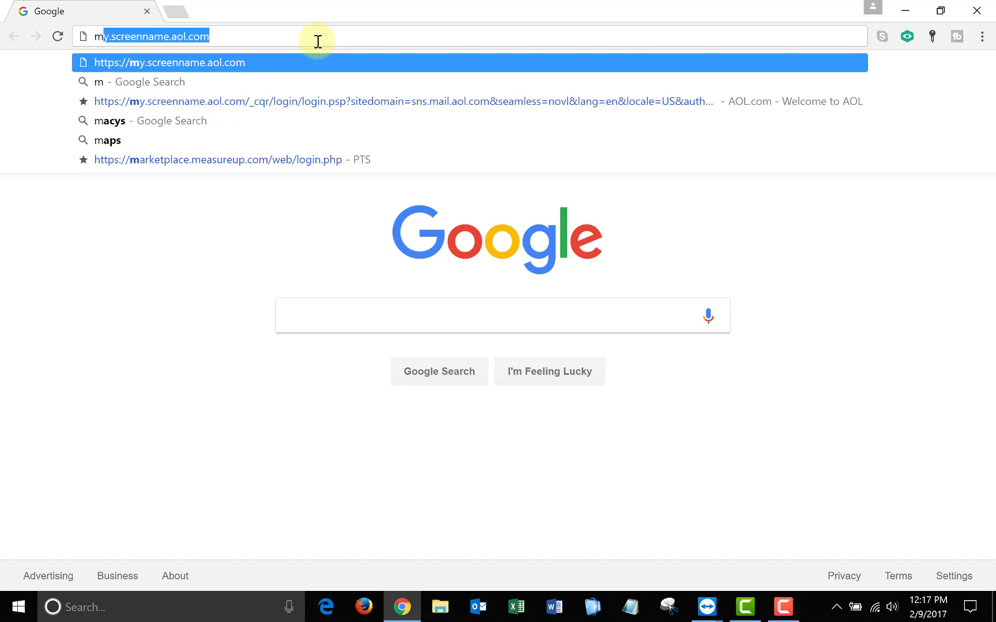
type(".com/index.php/aftv")
key("Return")
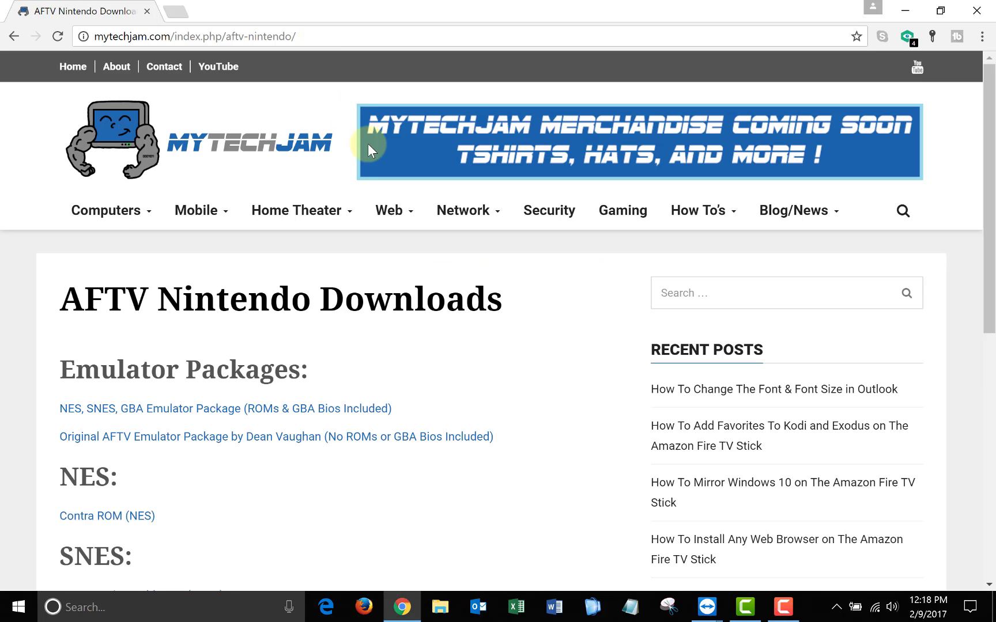
Download the NES, SNES, GBA Emulator Package with ROMs and GBA Bios included
left_click_drag(988, 122, 988, 238)
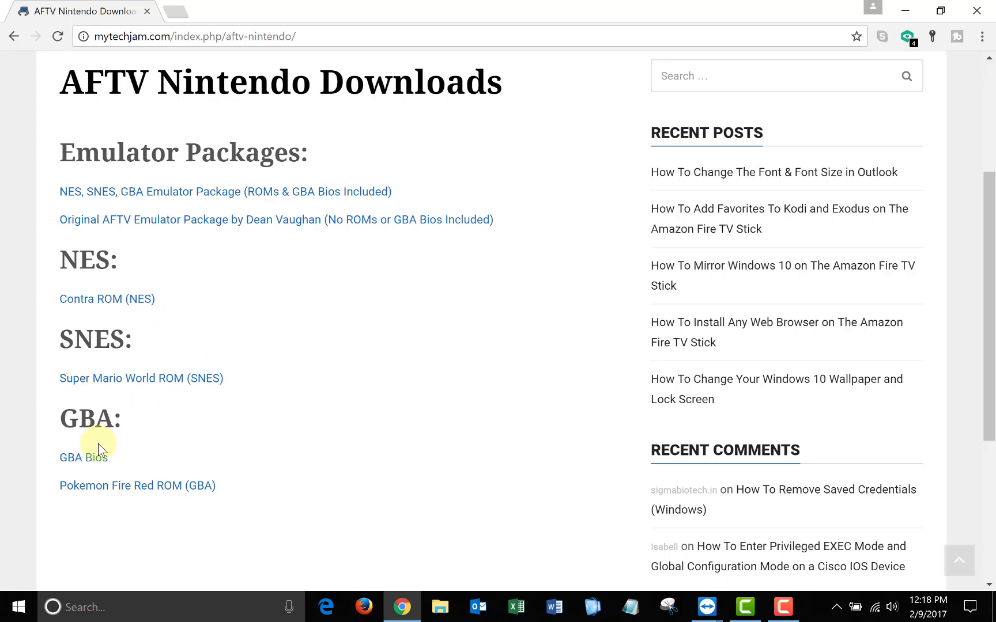
left_click(86, 459)
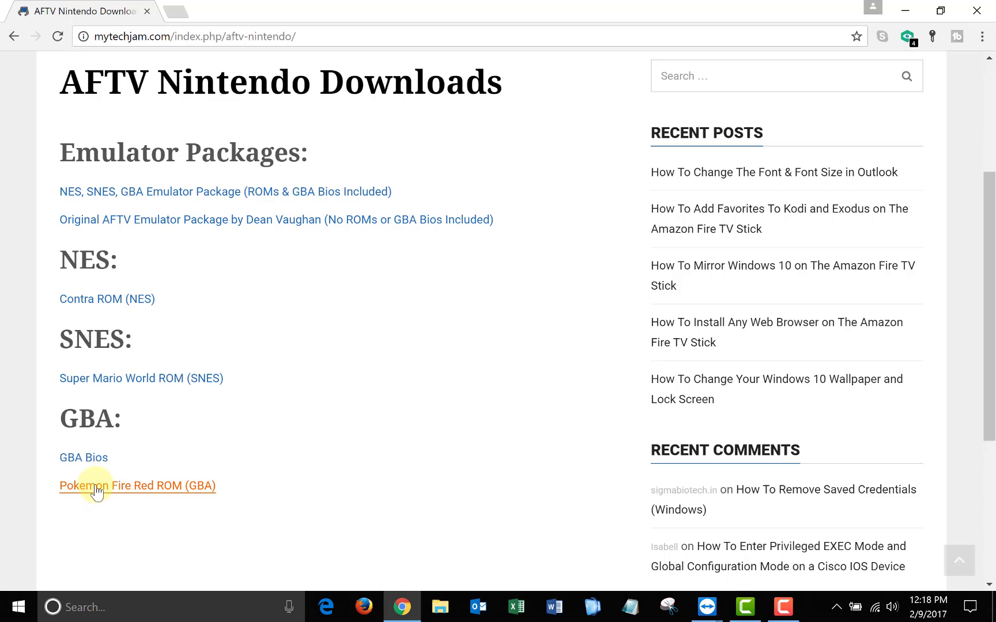
left_click(290, 196)
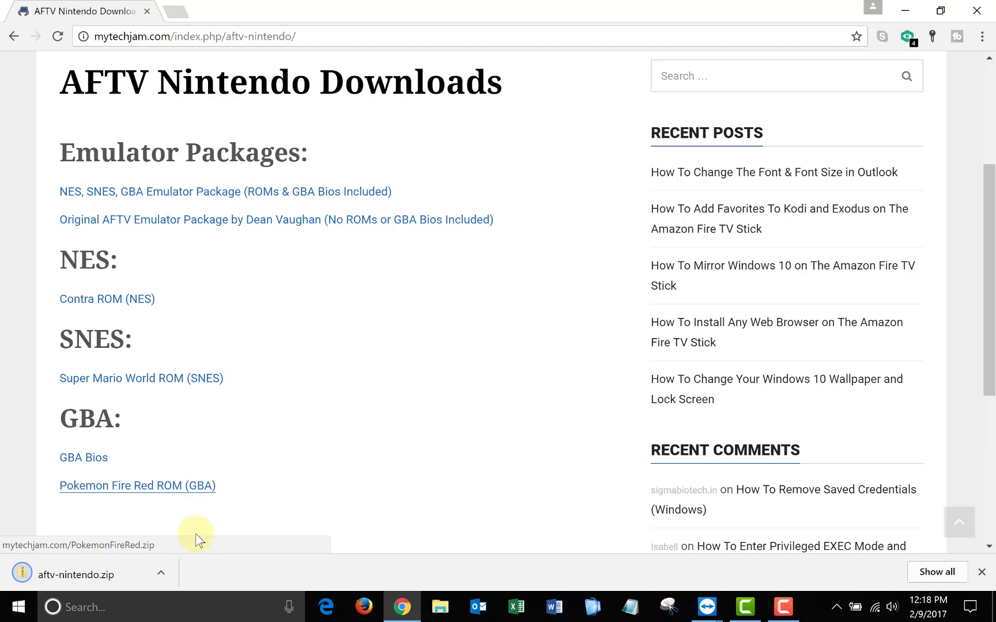
Show the downloaded aftv-nintendo.zip in its folder and extract it to an aftv-nintendo folder in Downloads
left_click(161, 572)
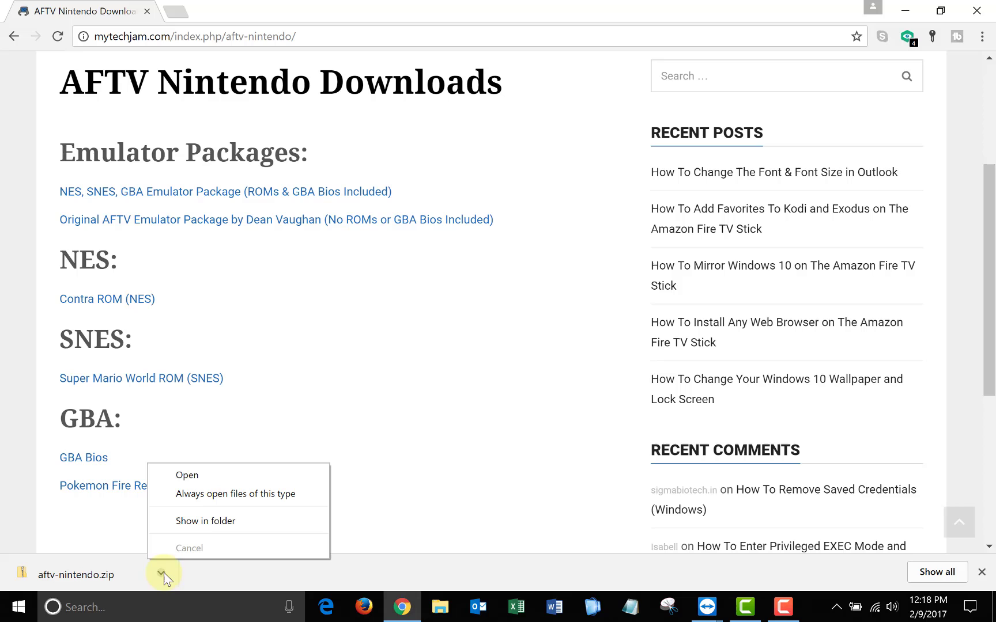
left_click(248, 522)
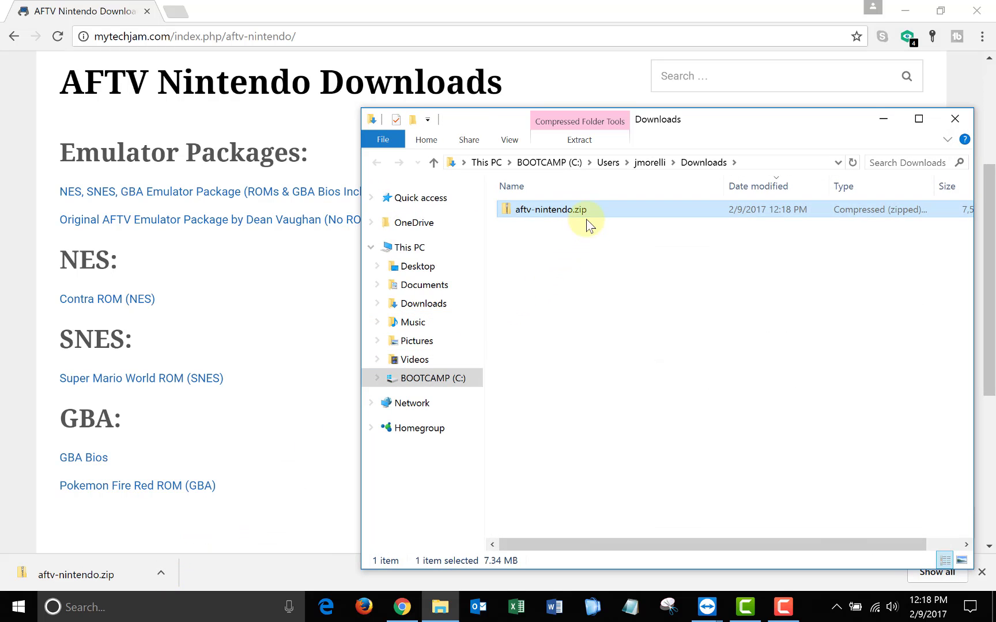
right_click(597, 208)
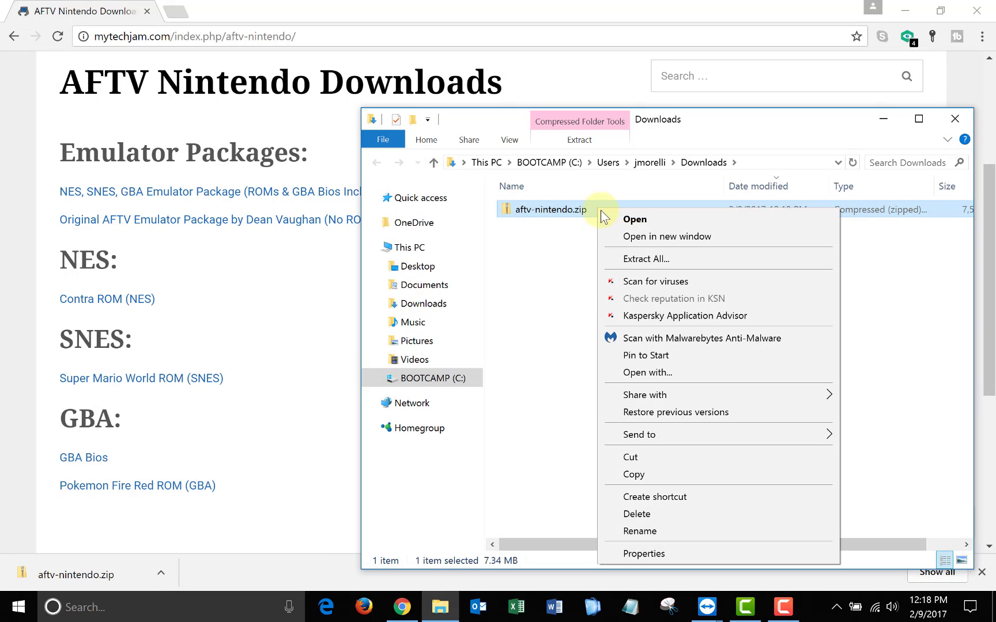
left_click(639, 259)
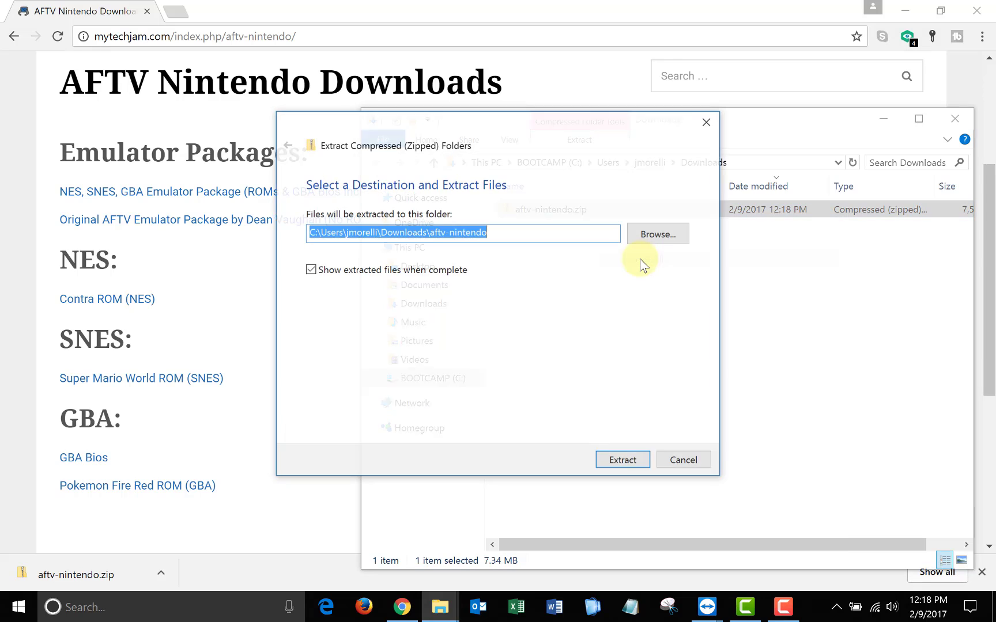
left_click(631, 456)
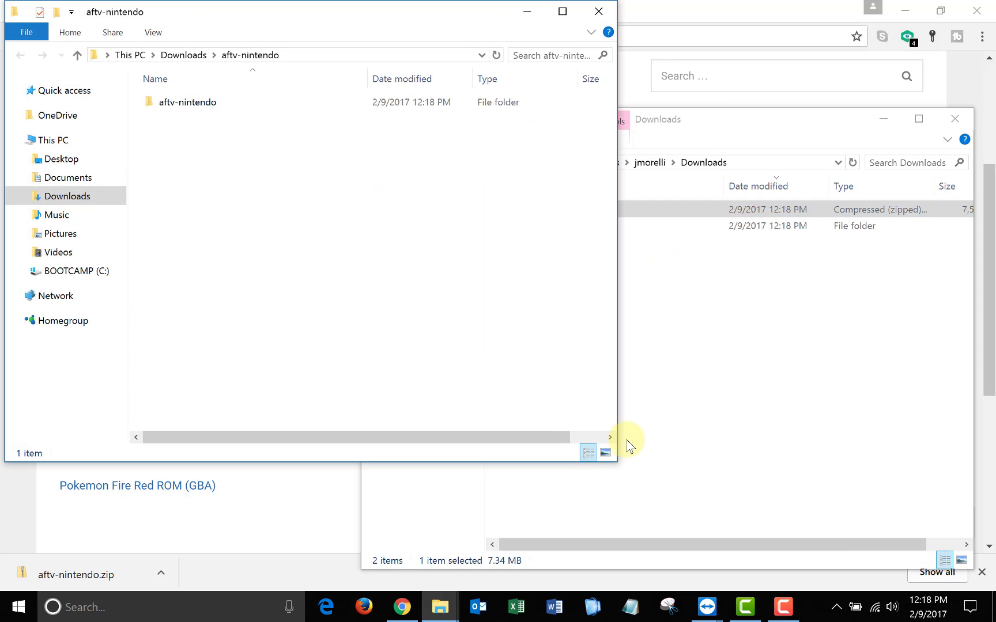
Open the extracted inner aftv-nintendo folder and look through its ROMS-GBA, ROMS-NES and ROMS-SNES subfolders
left_click(559, 16)
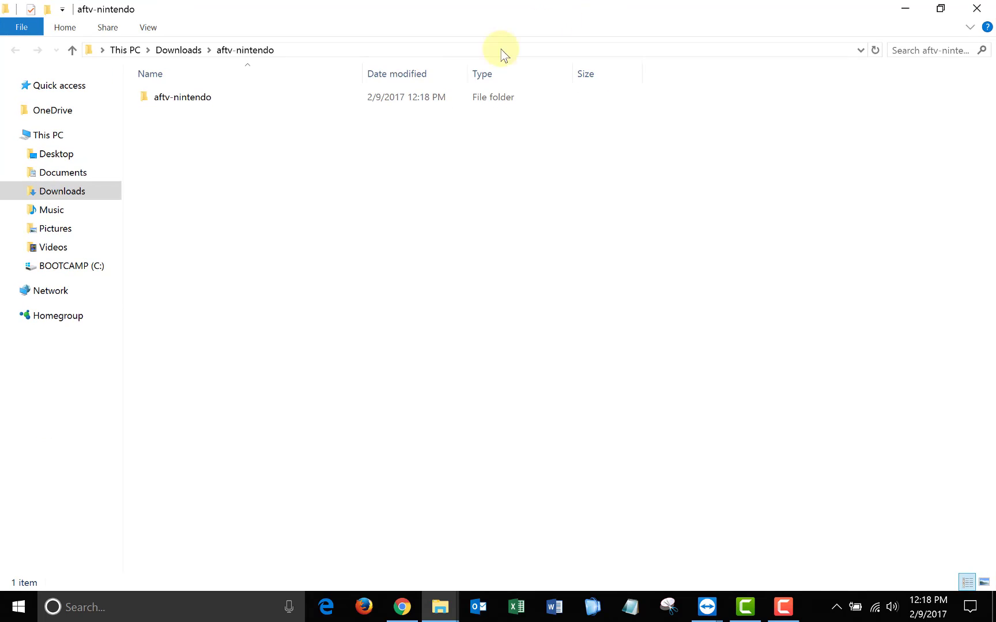
double_click(232, 103)
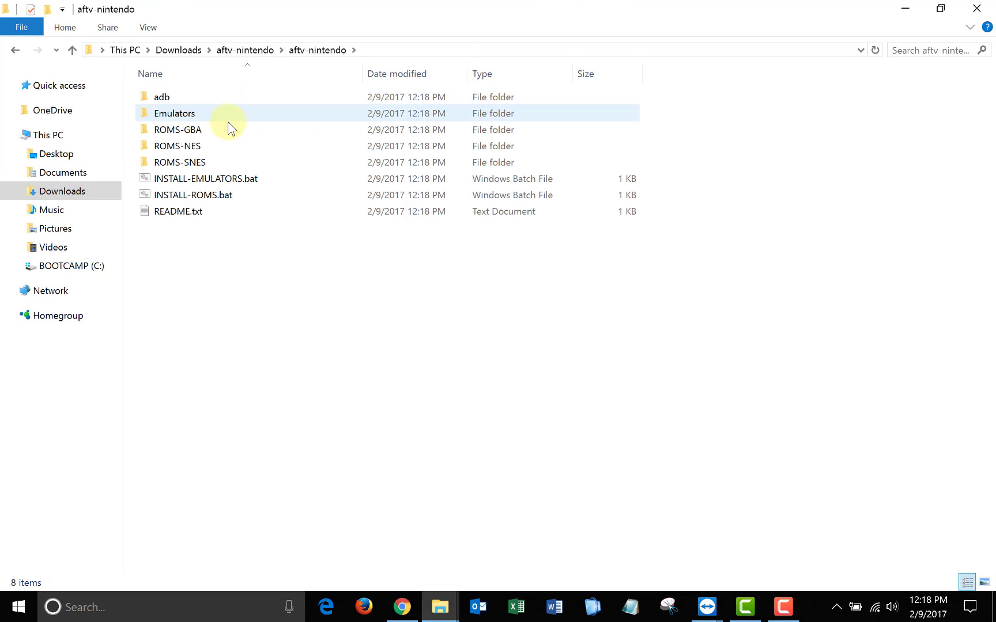
double_click(229, 129)
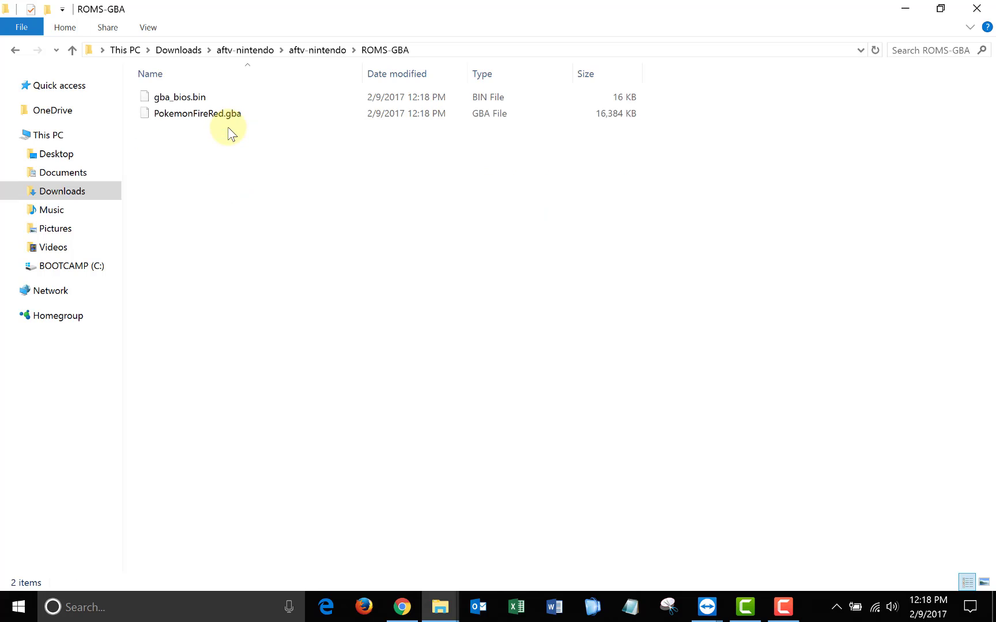
left_click(15, 50)
double_click(171, 143)
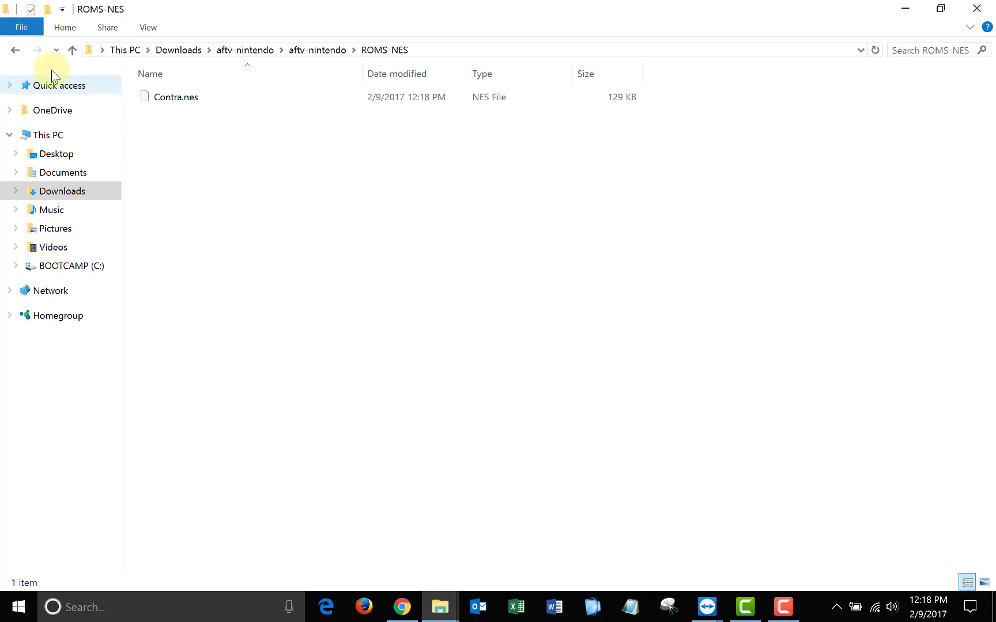
left_click(15, 51)
left_click(176, 163)
double_click(175, 163)
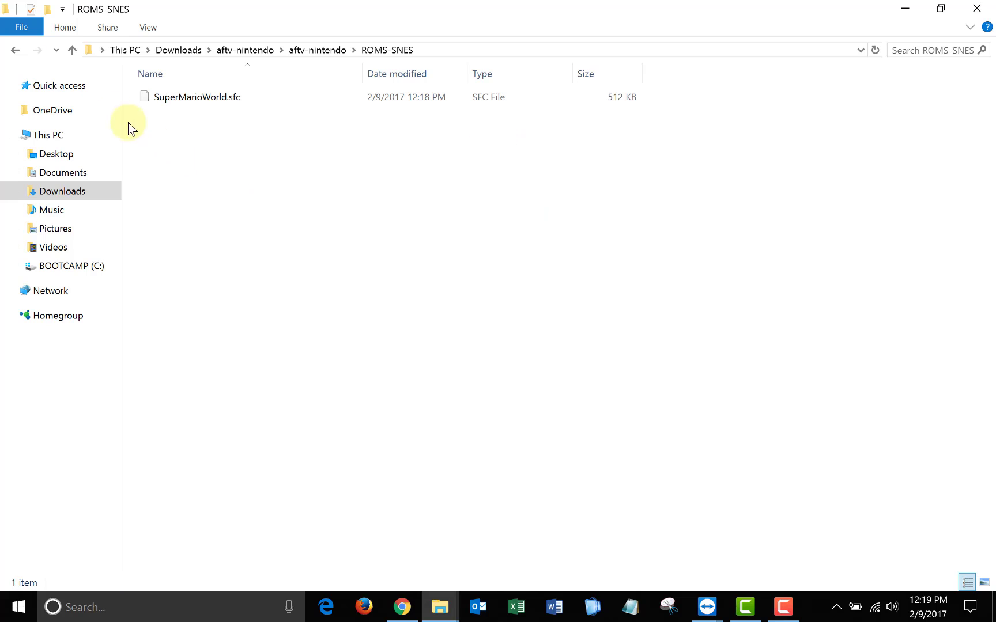
left_click(15, 50)
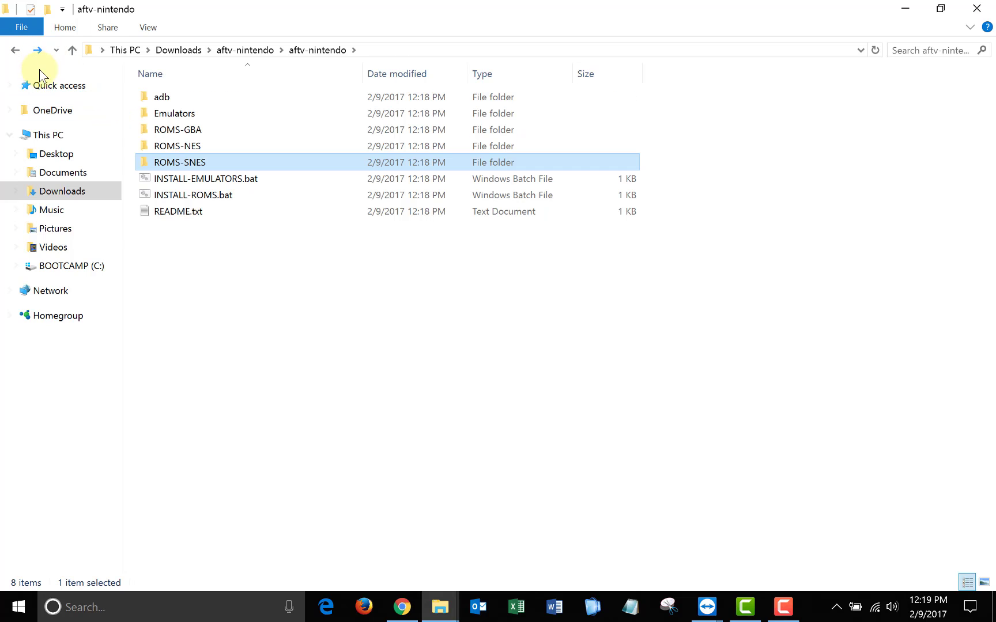
Run INSTALL-EMULATORS.bat with 192.168.1.243 as the Fire TV's IP address
double_click(268, 179)
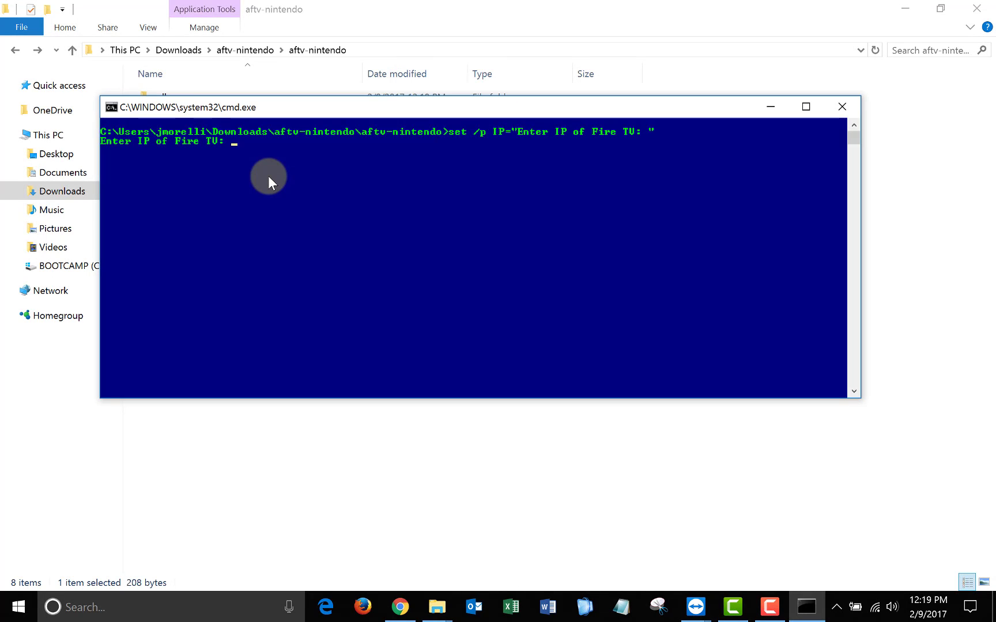
type("192.168.1.243")
key("Return")
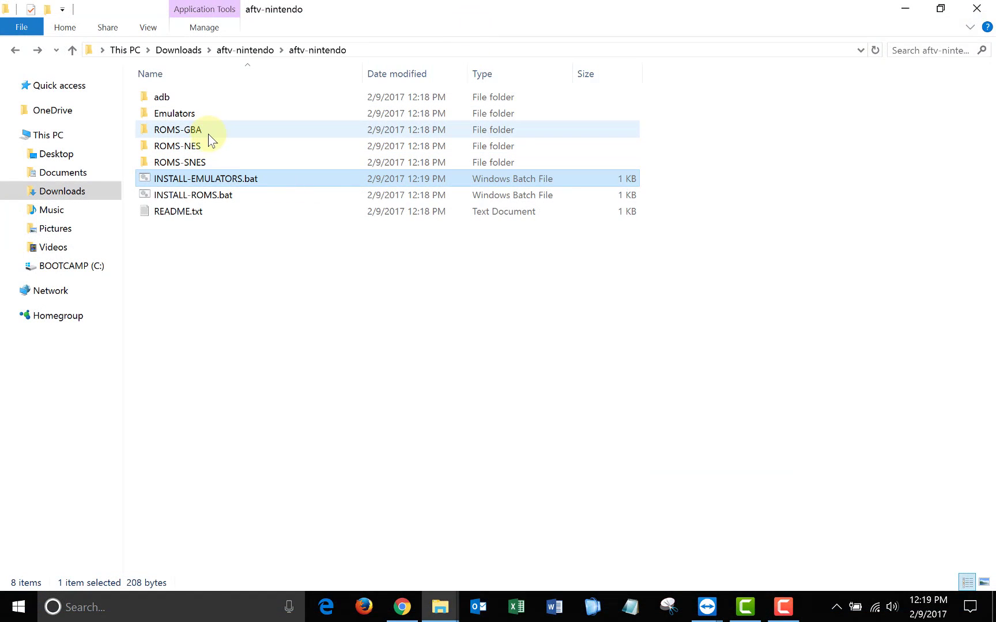
Run INSTALL-ROMS.bat with the Fire TV IP address 192.168.1.243
double_click(218, 202)
type("192.168.1.243")
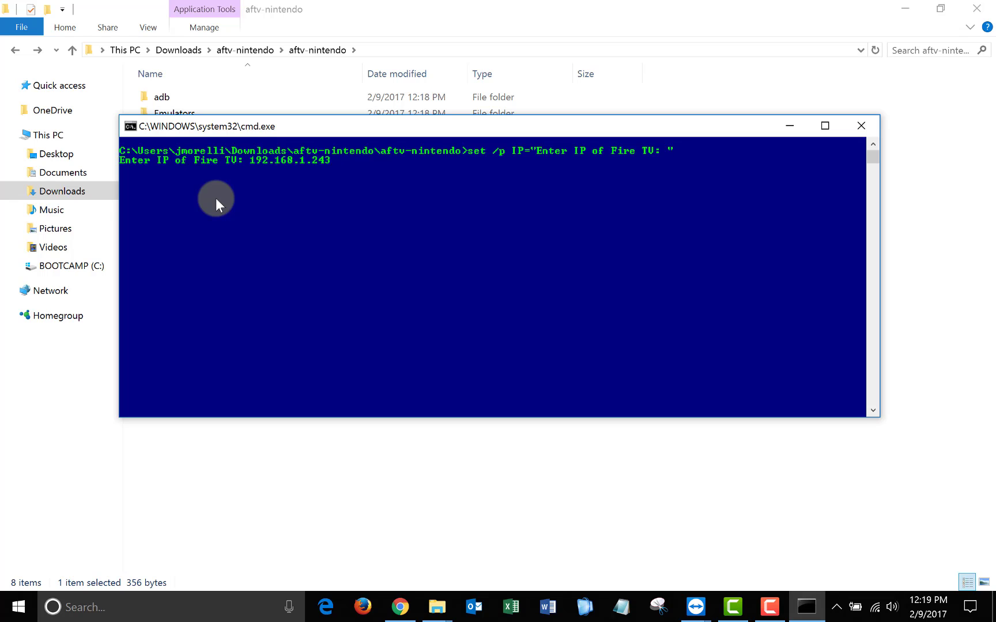
key("Return")
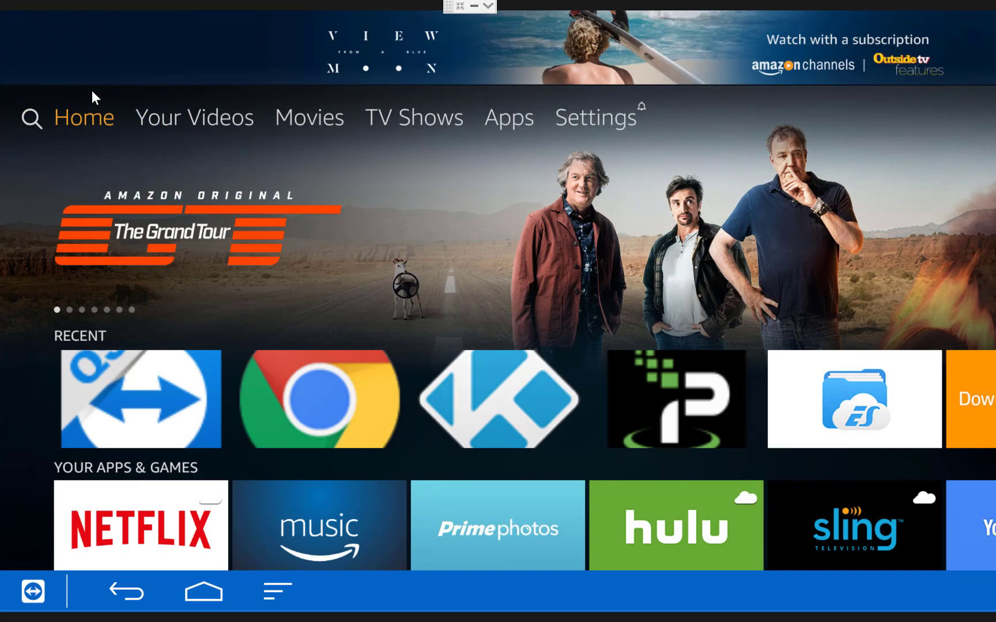
Open the full Your Apps & Games library from the Fire TV home screen
key("Down")
key("Down")
key("Down")
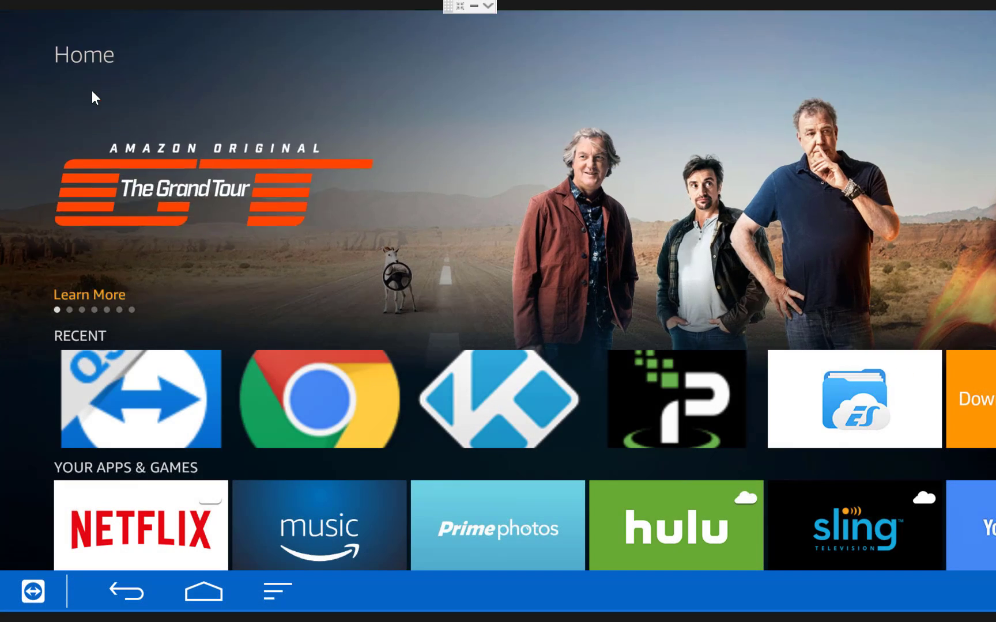
key("Right")
key("Right")
key("Right")
key("Right")
key("Right")
key("Right")
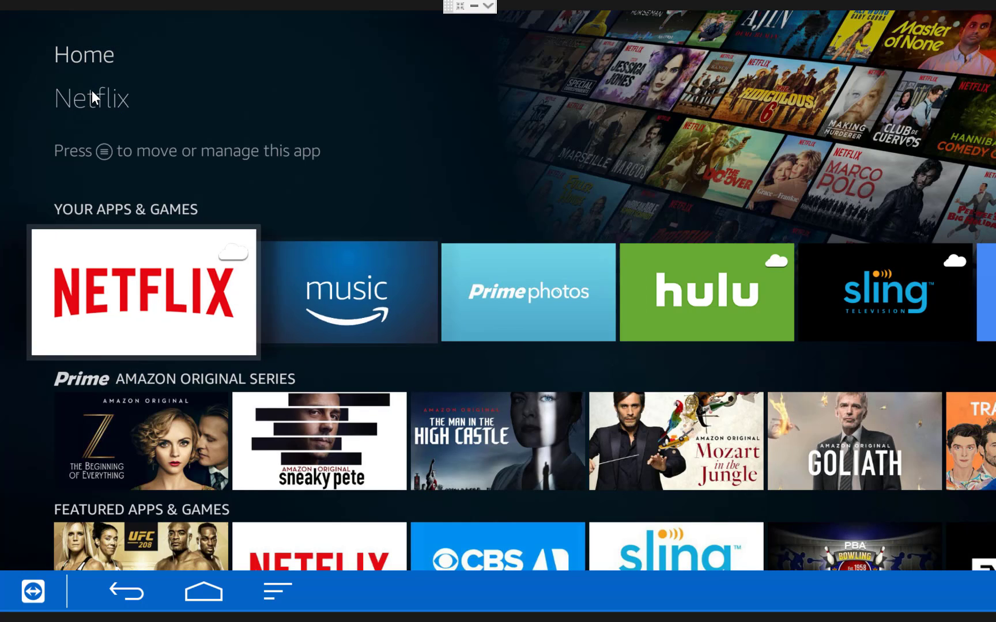
key("Right")
key("Right")
key("Right")
key("Right")
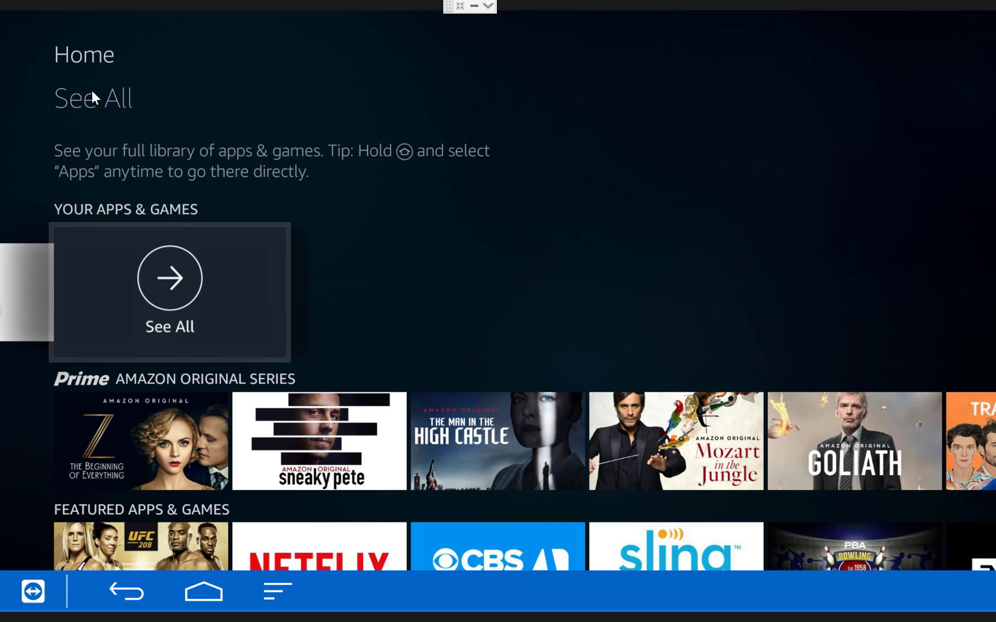
key("Return")
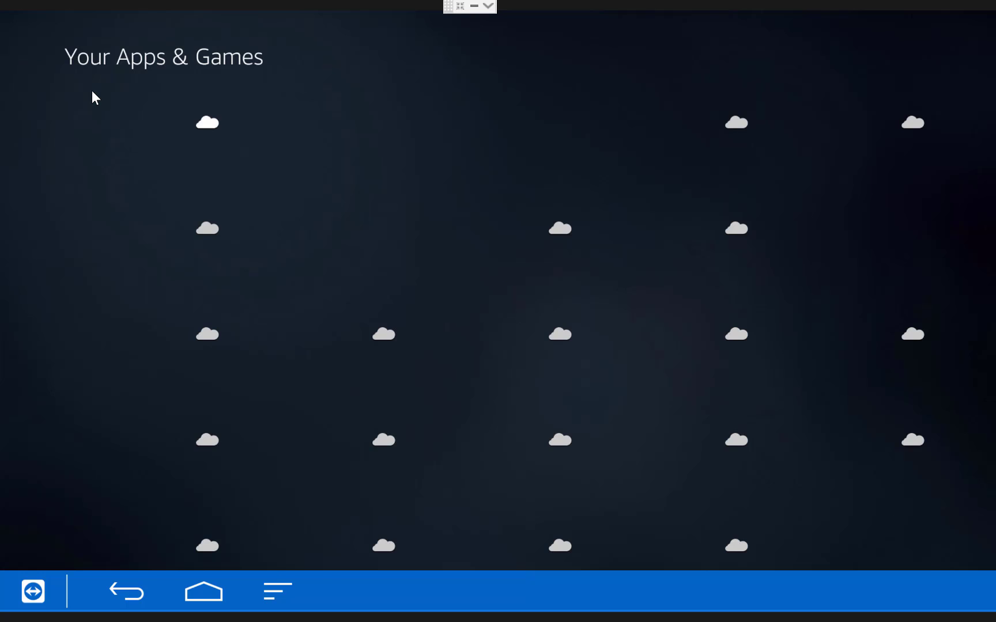
Find the three newly installed emulators in the app library and launch the NES emulator
key("Down")
key("Down")
key("Down")
key("Down")
key("Down")
key("Down")
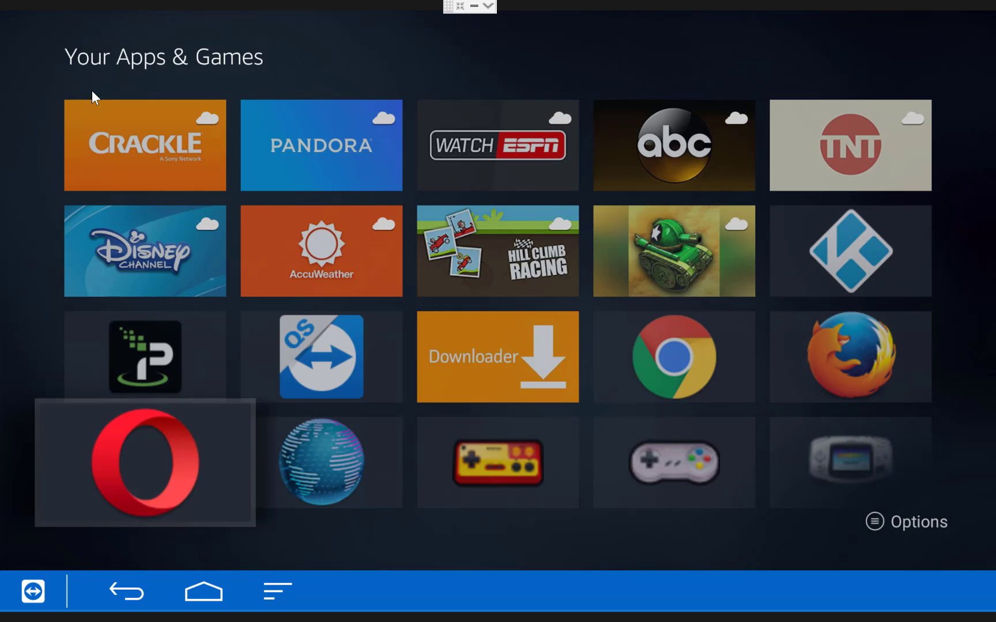
key("Right")
key("Right")
key("Right")
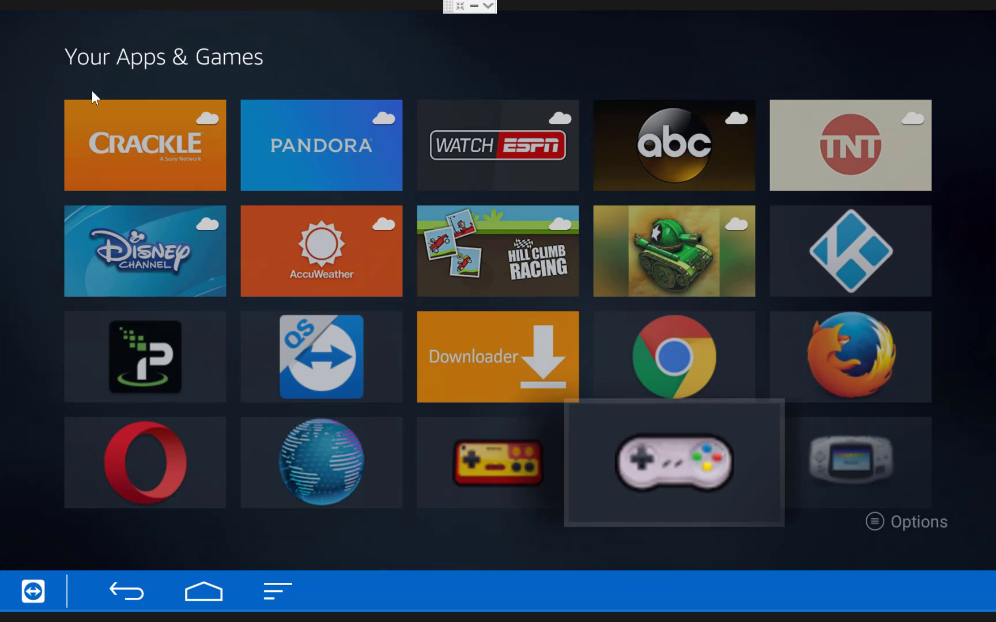
key("Right")
key("Left")
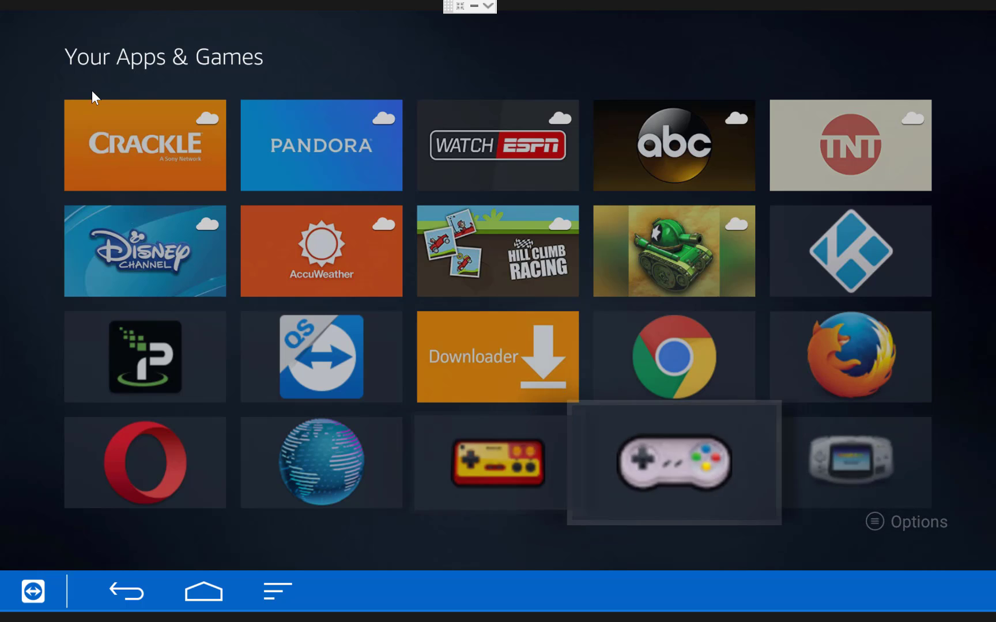
key("Left")
key("Return")
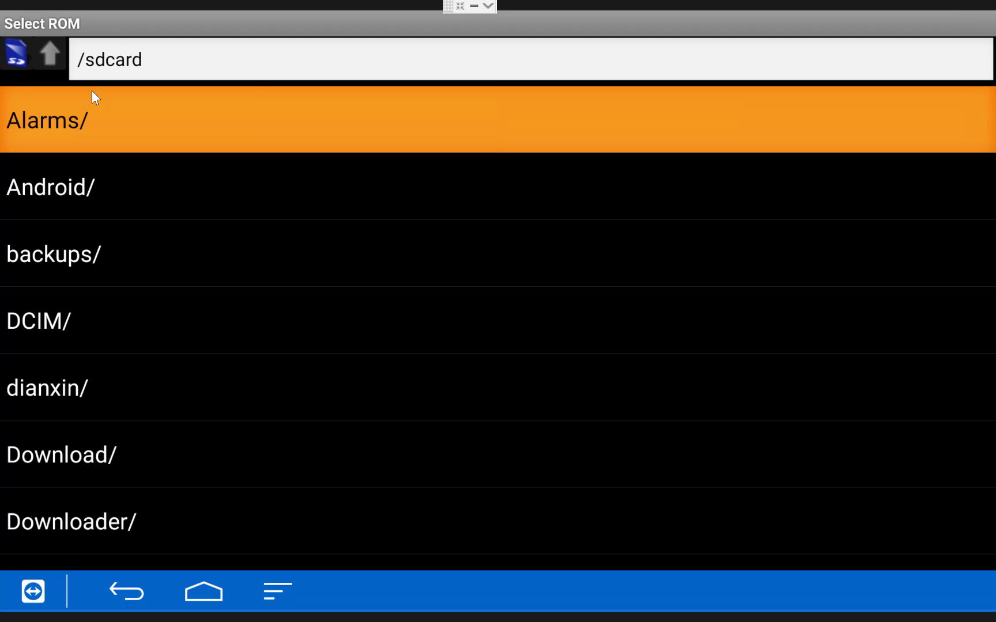
Browse the /sdcard folders in the NES emulator's ROM selection for the NES games folder
key("Down")
key("Down")
key("Down")
key("Down")
key("Down")
key("Down")
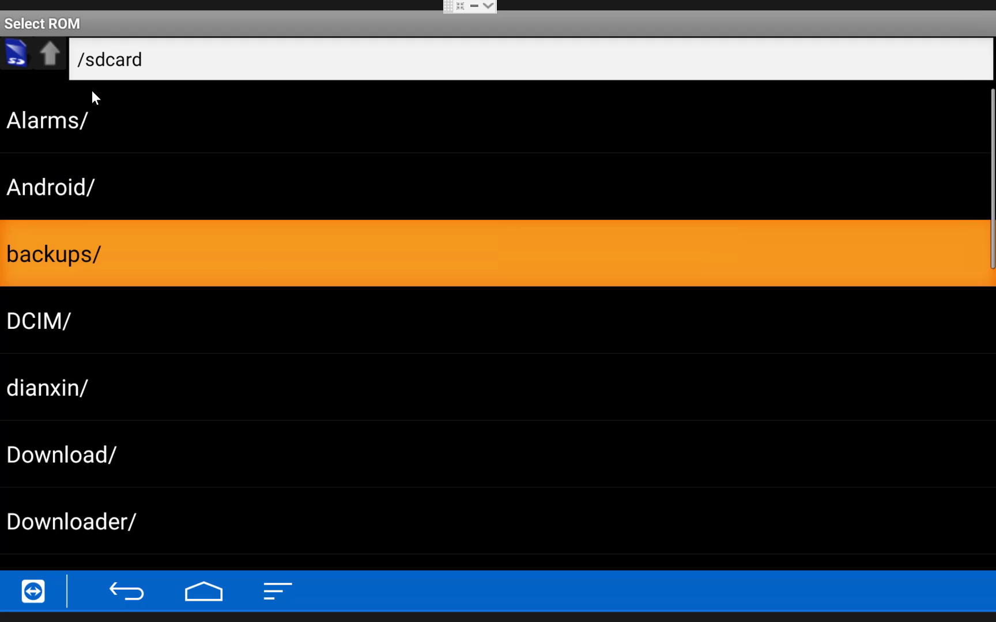
key("Down")
key("Down")
key("Down")
key("Down")
key("Down")
key("Down")
key("Down")
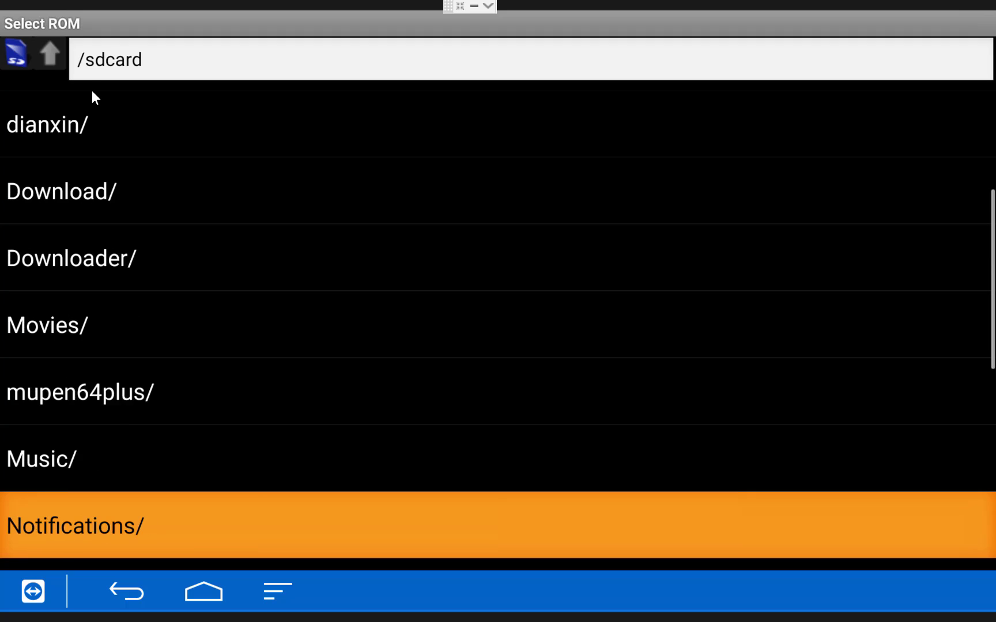
key("Down")
key("Down")
key("Down")
key("Down")
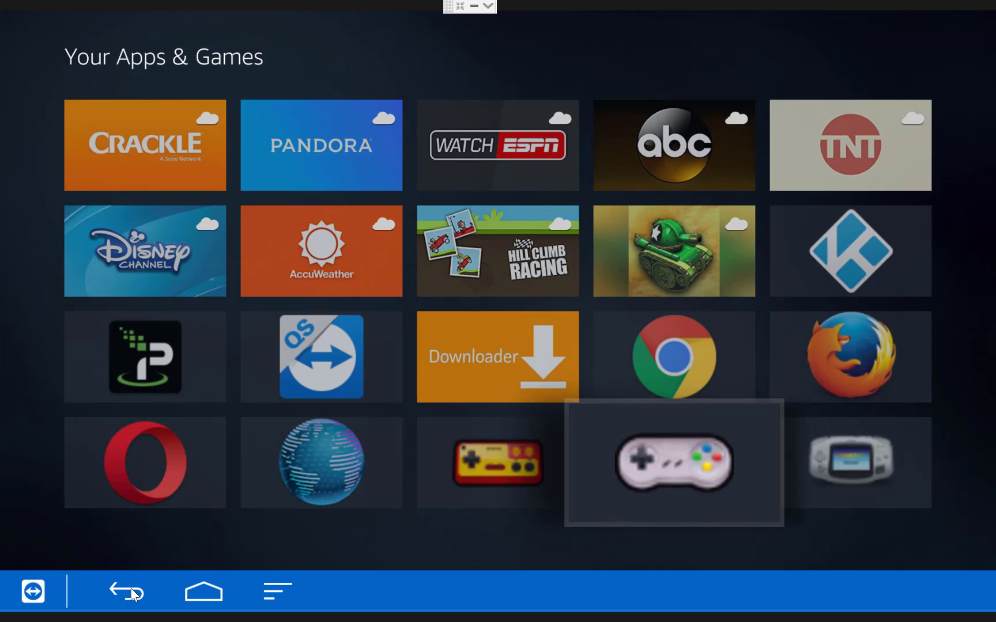
Launch the SNES emulator and load SuperMarioWorld.sfc from /sdcard/ROMS-SNES
key("Return")
key("Down")
key("Down")
key("Down")
key("Down")
key("Down")
key("Down")
key("Down")
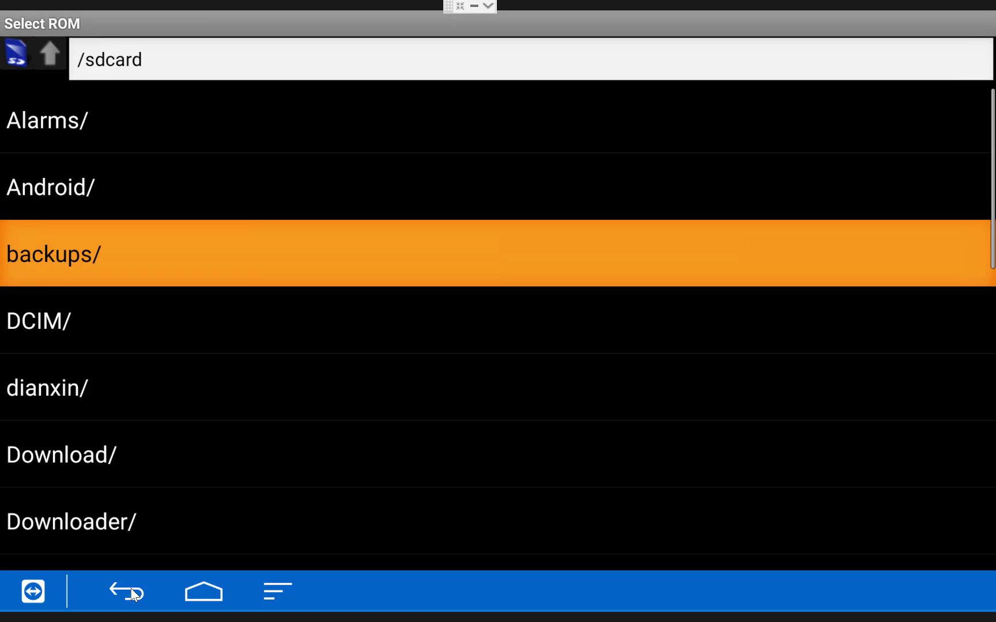
key("Down")
key("Down")
key("Down")
key("Down")
key("Down")
key("Down")
key("Down")
key("Down")
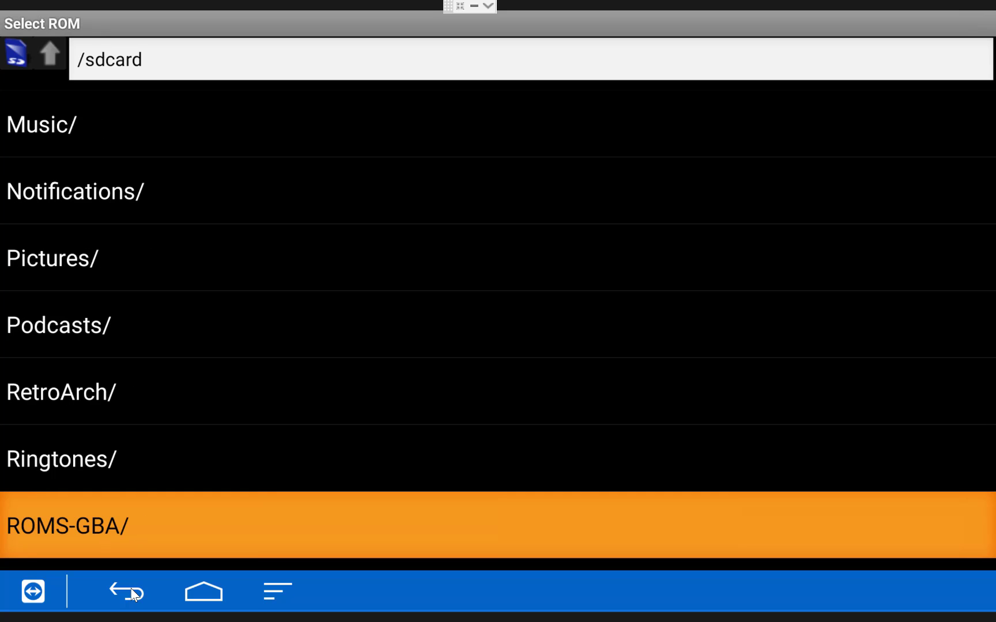
key("Down")
key("Down")
key("Return")
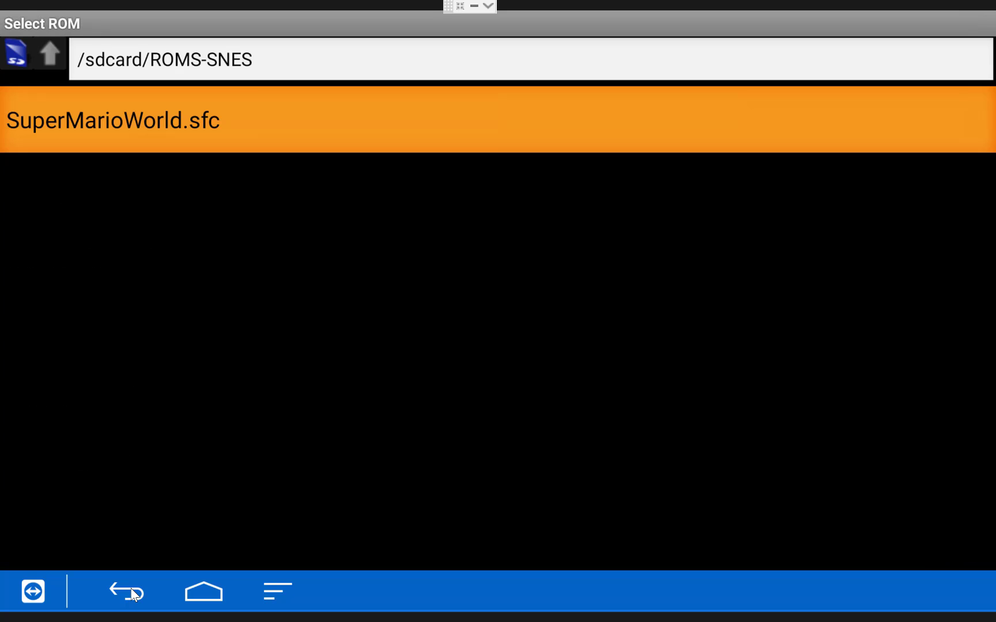
key("Return")
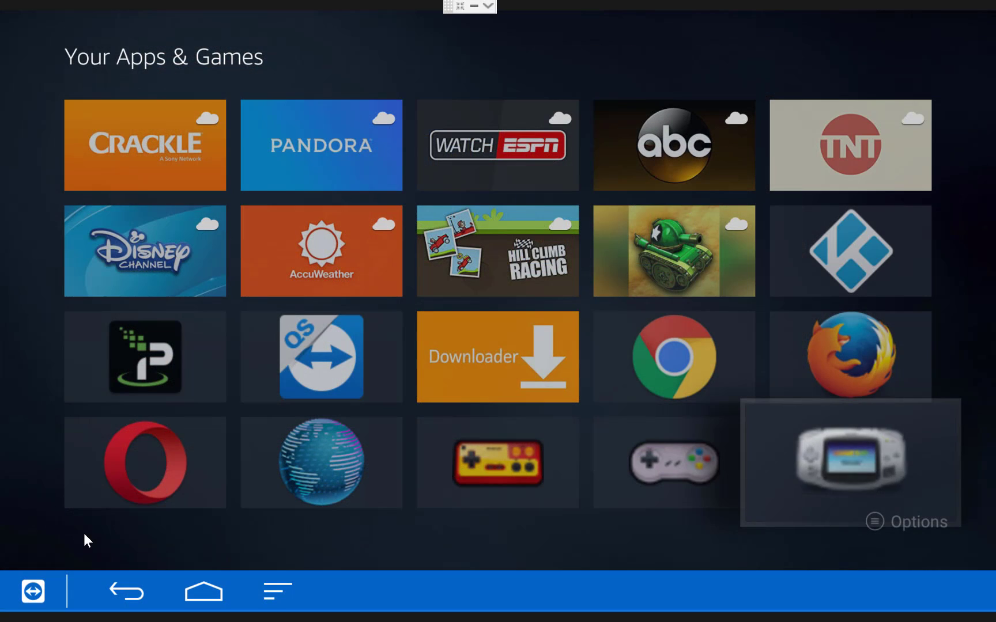
Launch the GBA emulator and select gba_bios.bin in /sdcard/ROMS-GBA as its BIOS file
key("Return")
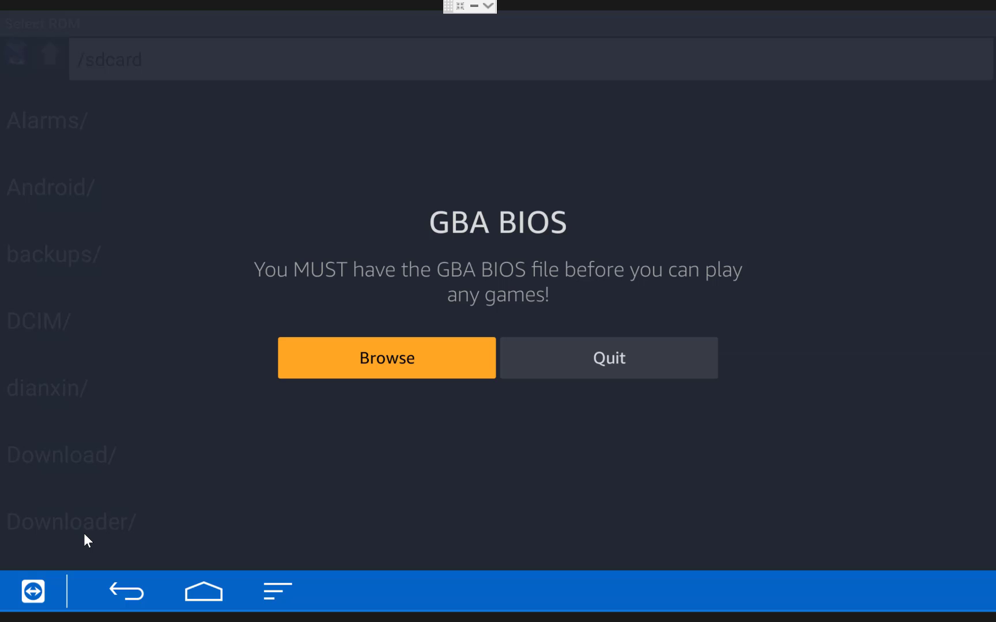
key("Return")
key("Down")
key("Down")
key("Down")
key("Down")
key("Down")
key("Down")
key("Down")
key("Down")
key("Down")
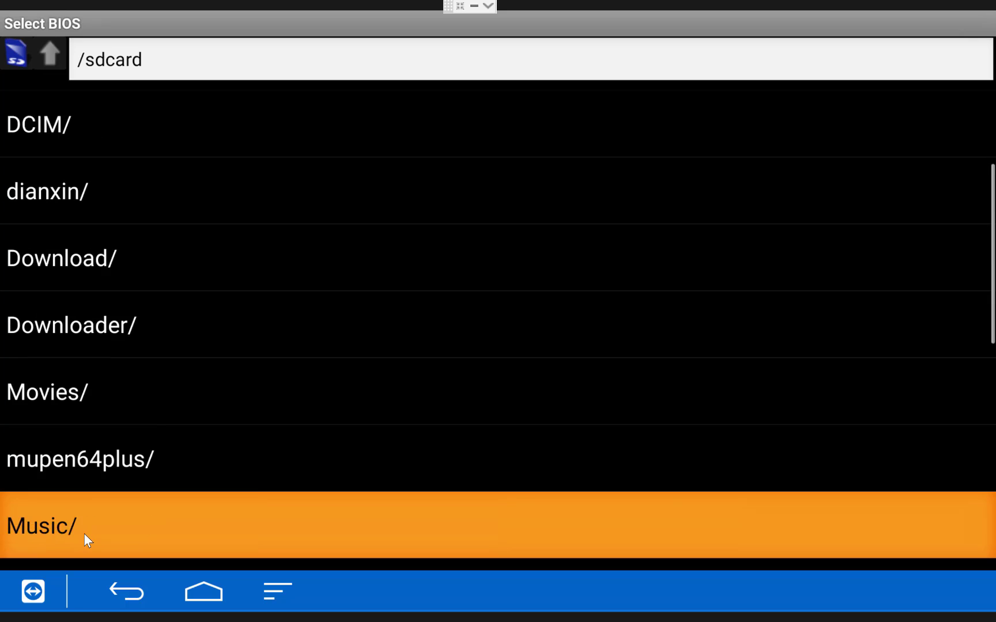
key("Down")
key("Down")
key("Down")
key("Down")
key("Down")
key("Down")
key("Down")
key("Down")
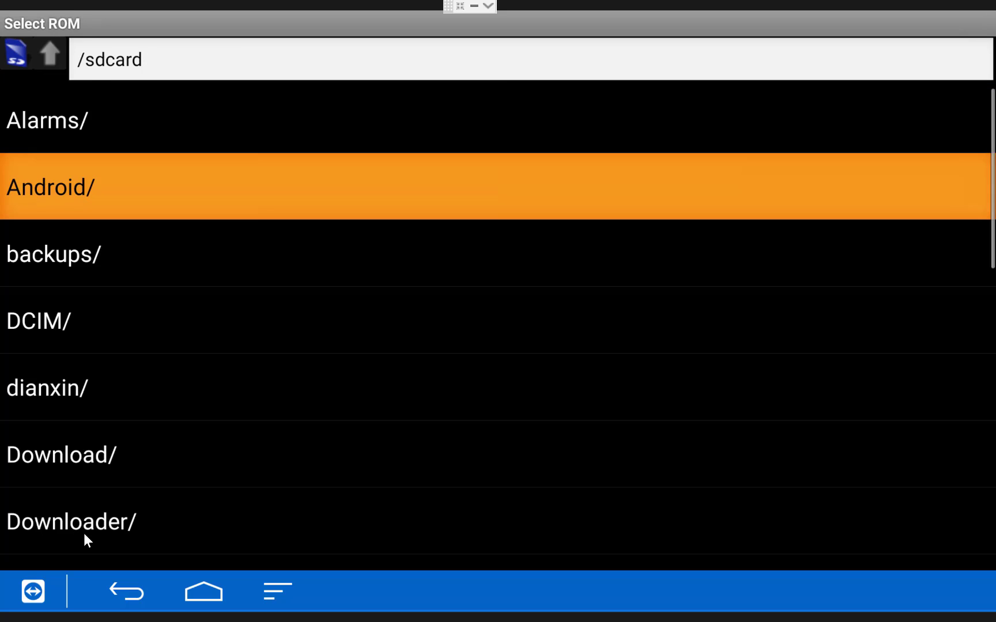
Load PokemonFireRed.gba from /sdcard/ROMS-GBA in the GBA emulator
key("Up")
key("Up")
key("Up")
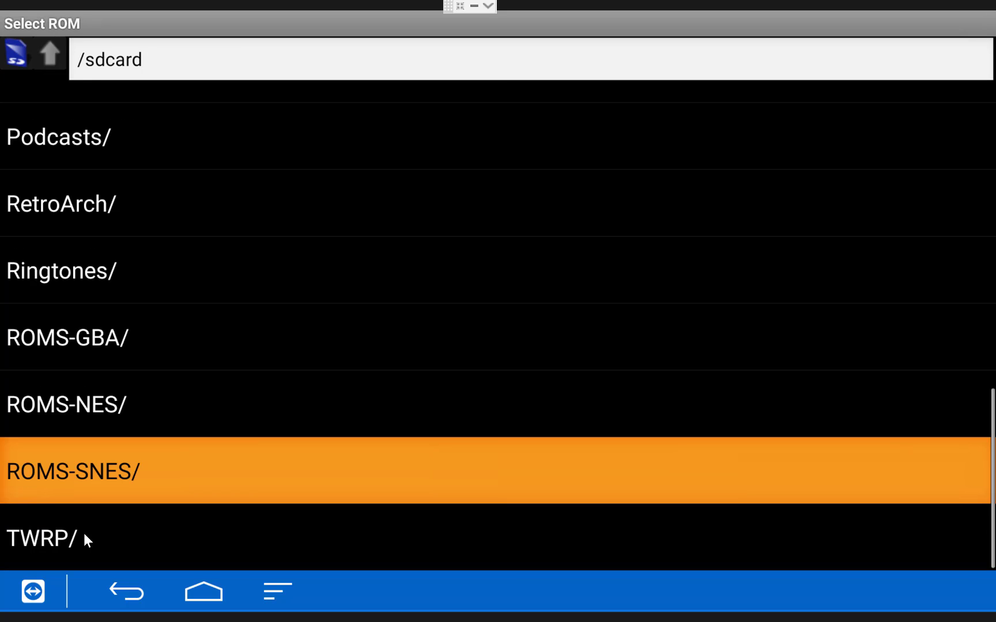
key("Return")
key("Down")
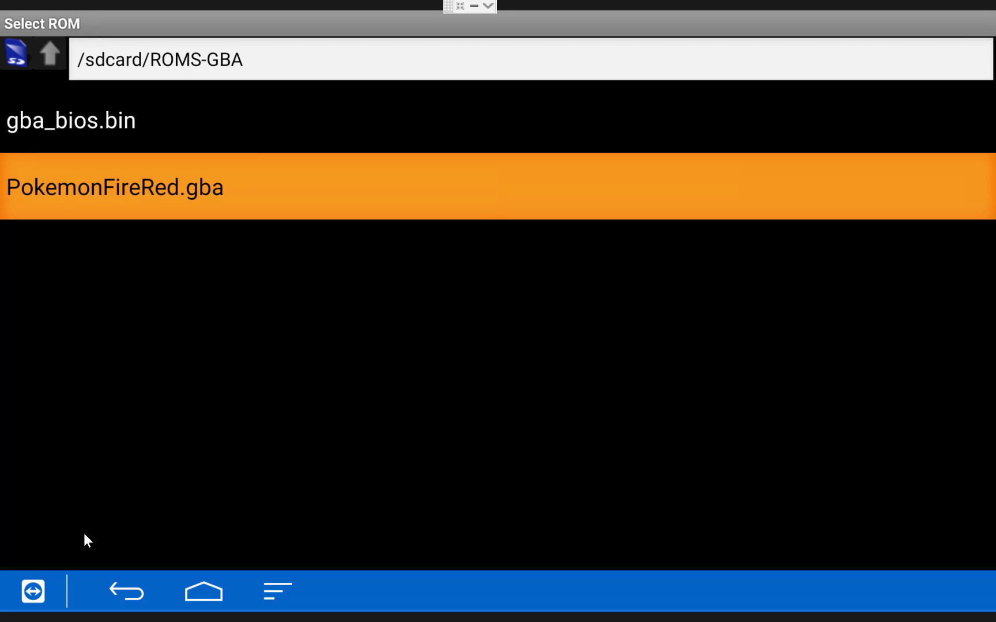
key("Return")
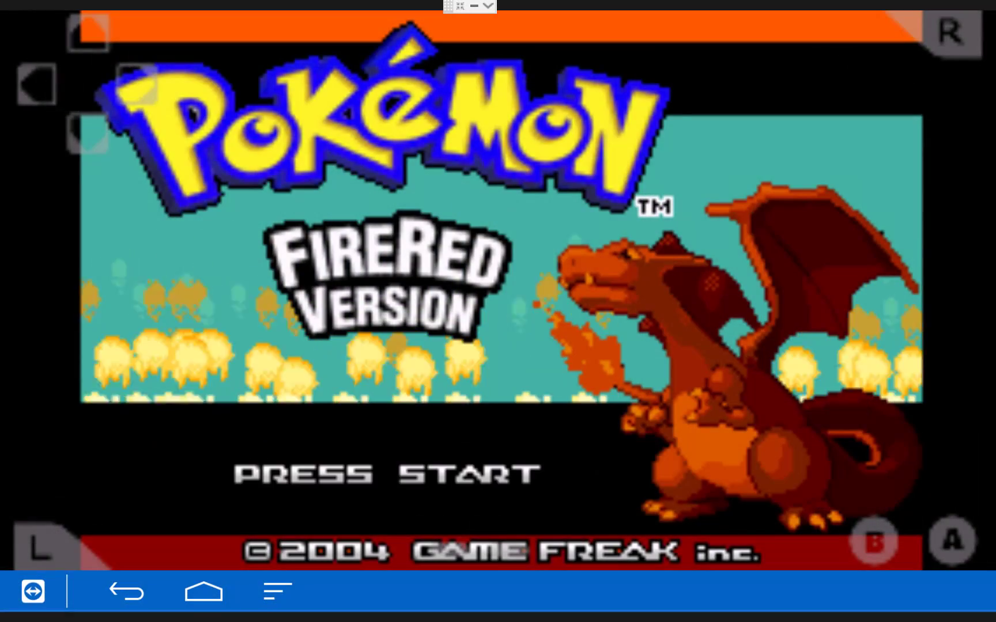
Open the key mappings in the GBA emulator's input settings from the running game
key("Escape")
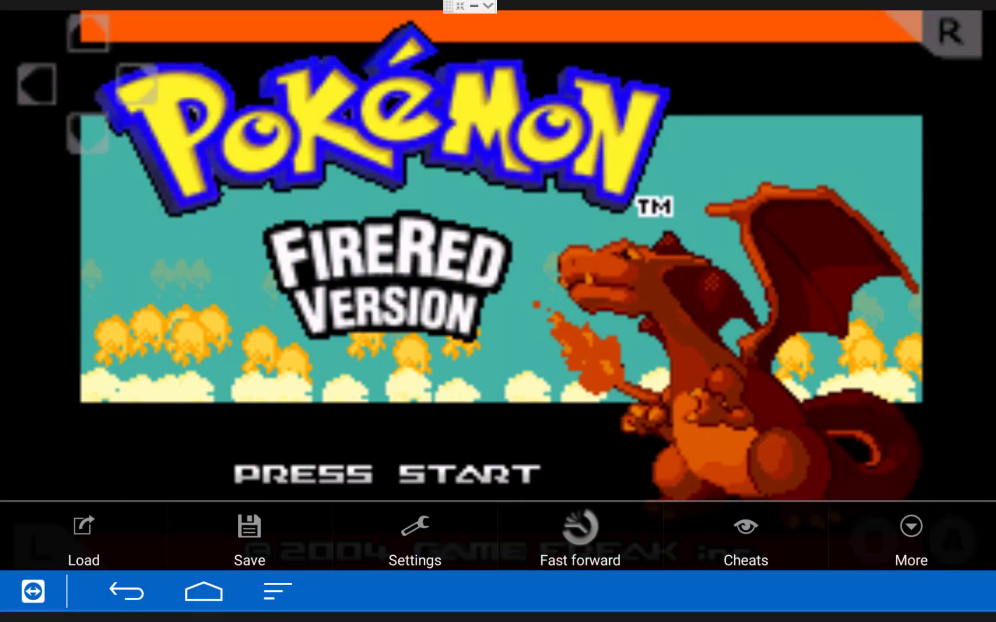
left_click(84, 536)
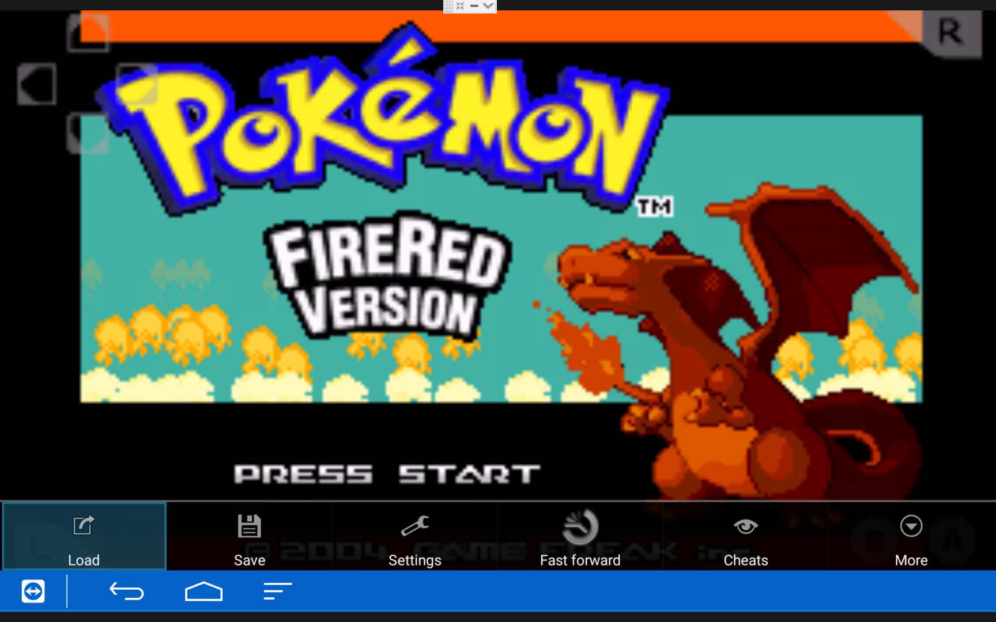
left_click(249, 536)
left_click(414, 535)
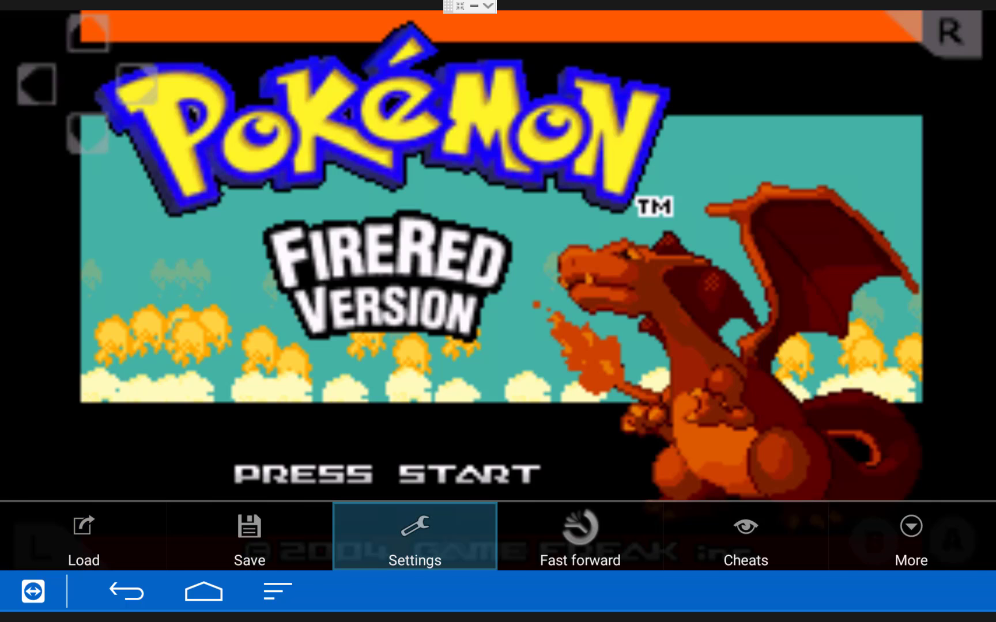
key("Return")
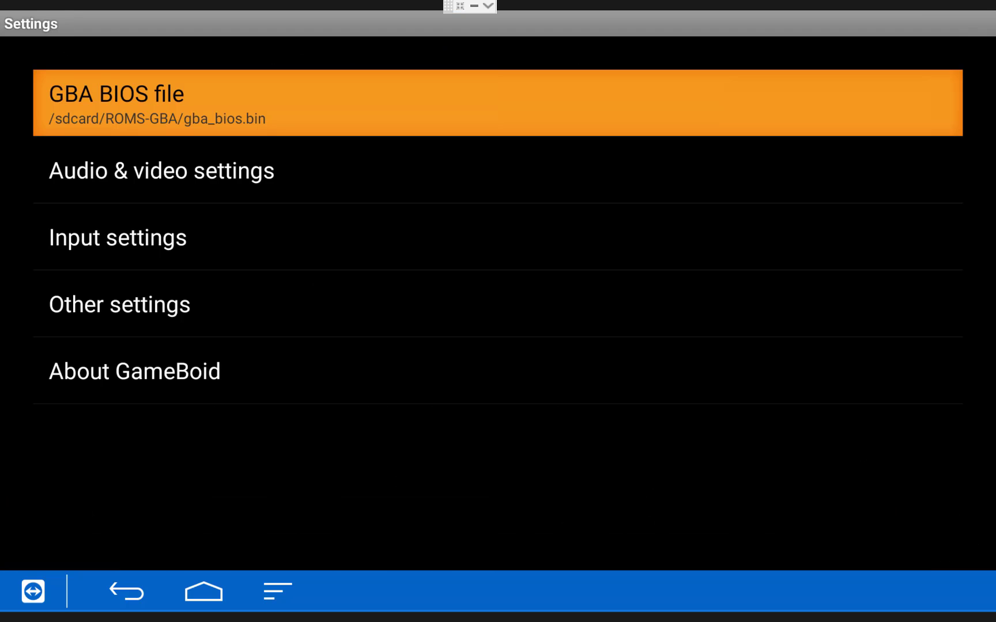
key("Down")
key("Down")
key("Return")
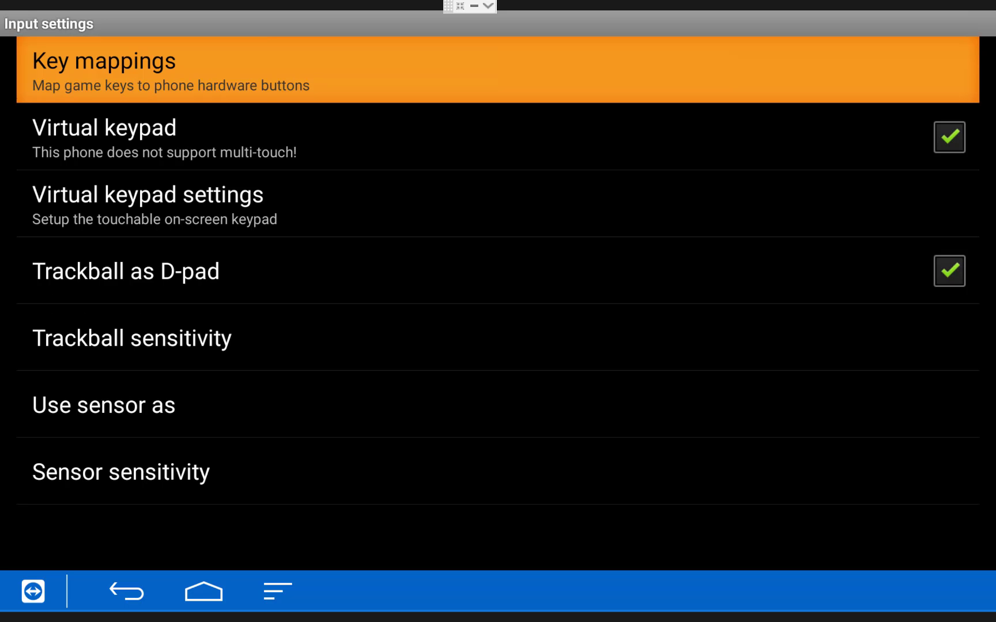
key("Return")
Look through the key profiles and the gamepad and combination button assignments in the key mappings
key("Down")
key("Down")
key("Down")
key("Down")
key("Down")
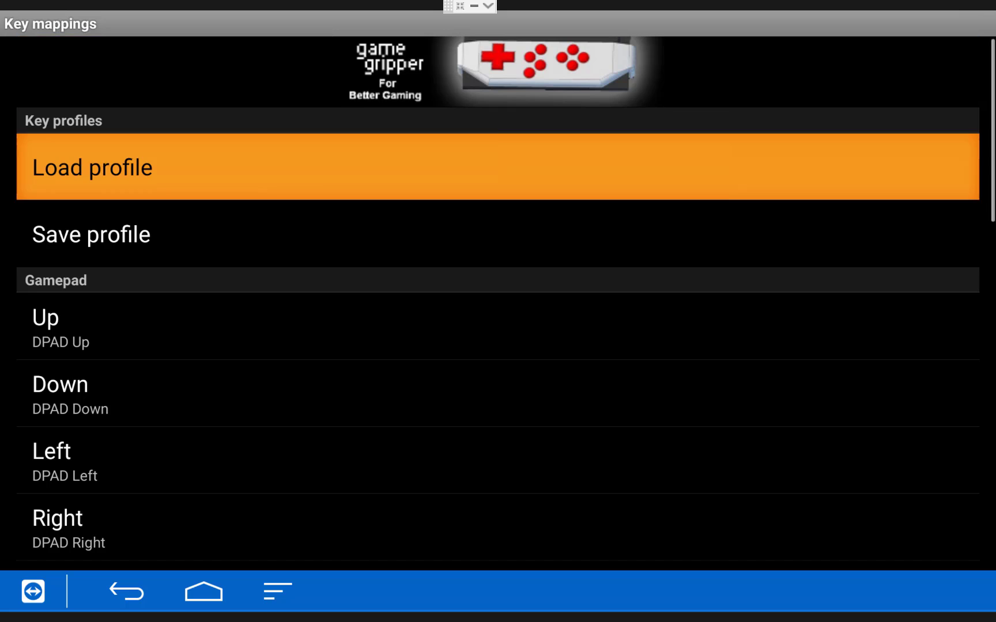
key("Down")
key("Down")
key("Down")
key("Down")
key("Down")
key("Down")
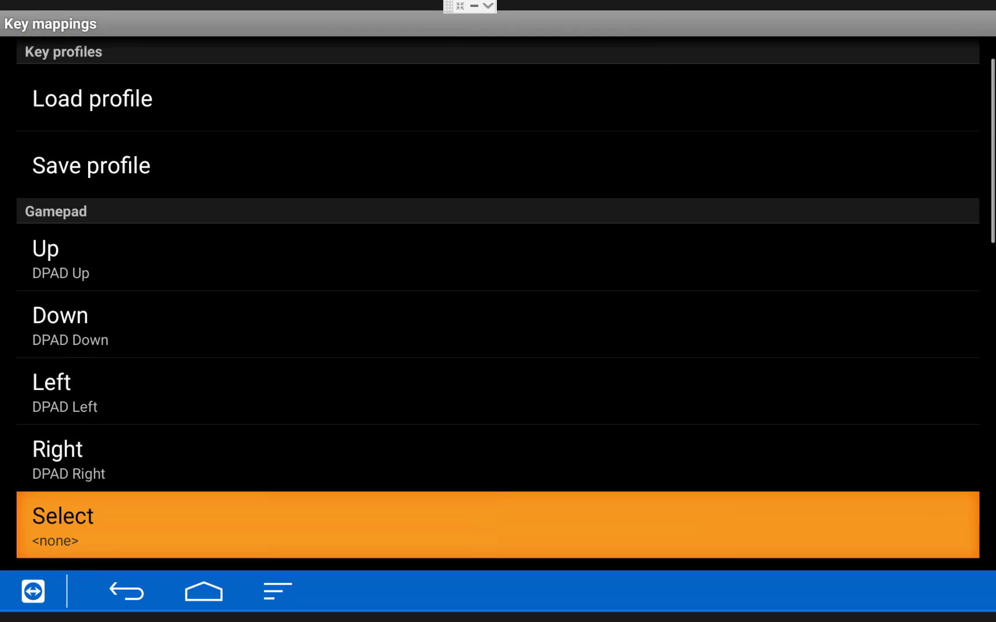
key("Down")
key("Down")
key("Down")
key("Down")
key("Down")
key("Down")
key("Down")
key("Down")
key("Down")
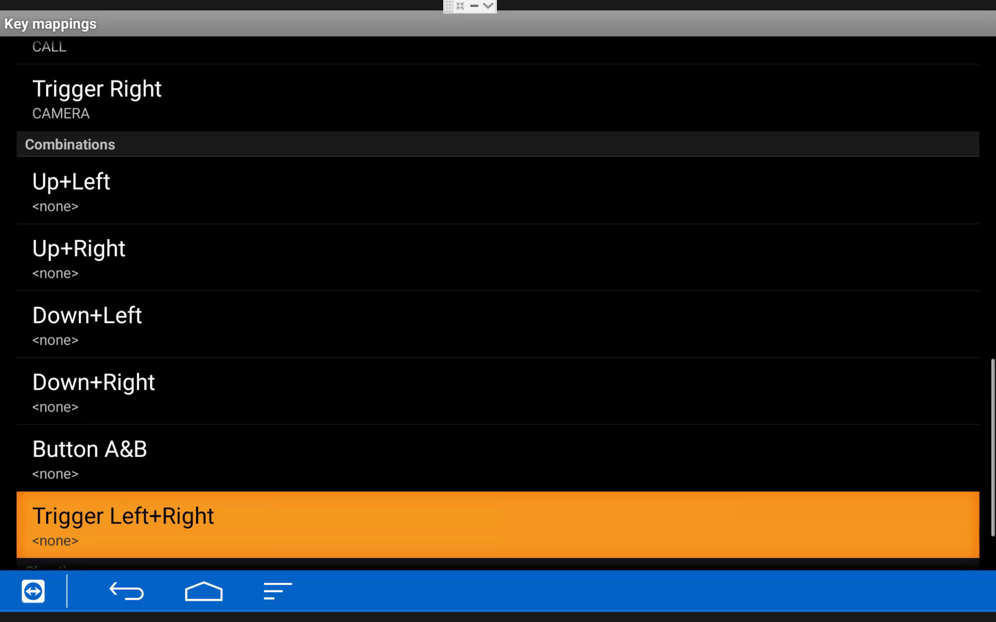
key("Down")
Leave the emulator settings, close the Pokemon FireRed game and return to the Fire TV home screen
key("Escape")
key("Right")
key("Right")
key("Right")
key("Right")
key("Return")
key("Down")
key("Down")
key("Return")
key("Escape")
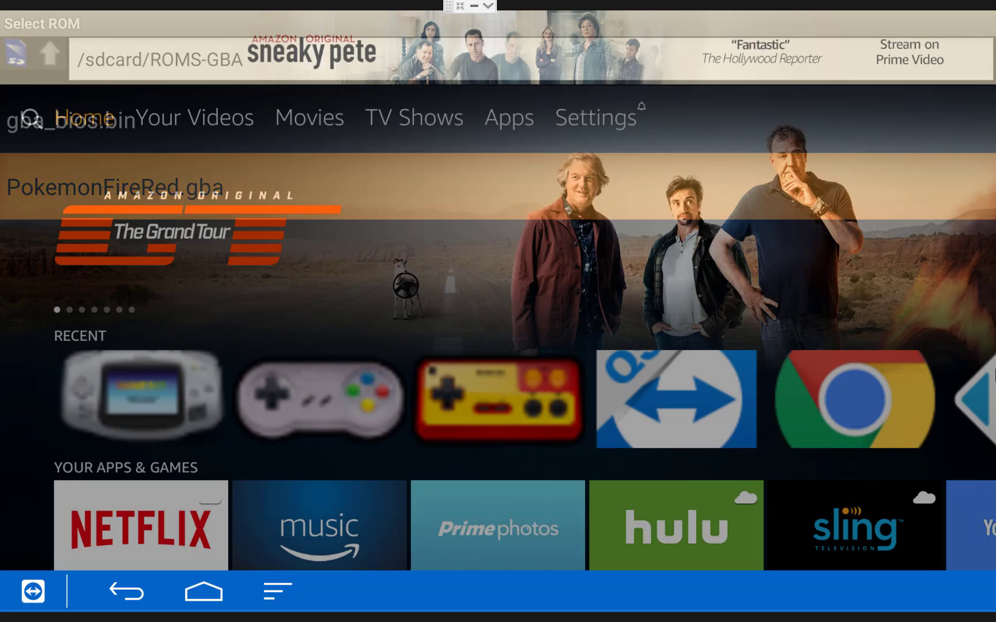